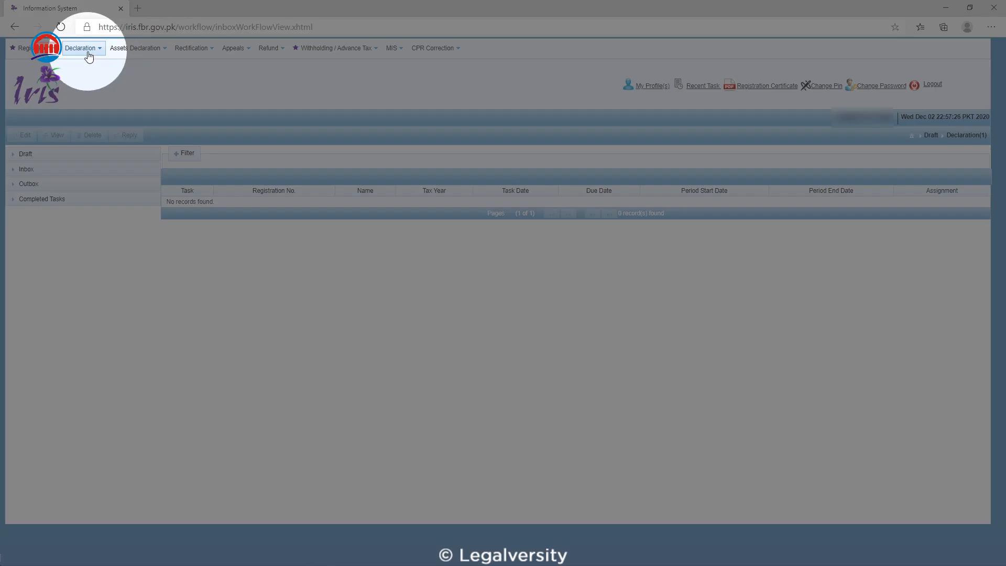
Step: Open the original Simplified Return for Manufacturers in Classic View and select the 2020 tax period, 01-Jul-2019 to 30-Jun-2020
{"action": "left_click", "coordinate": [90, 52]}
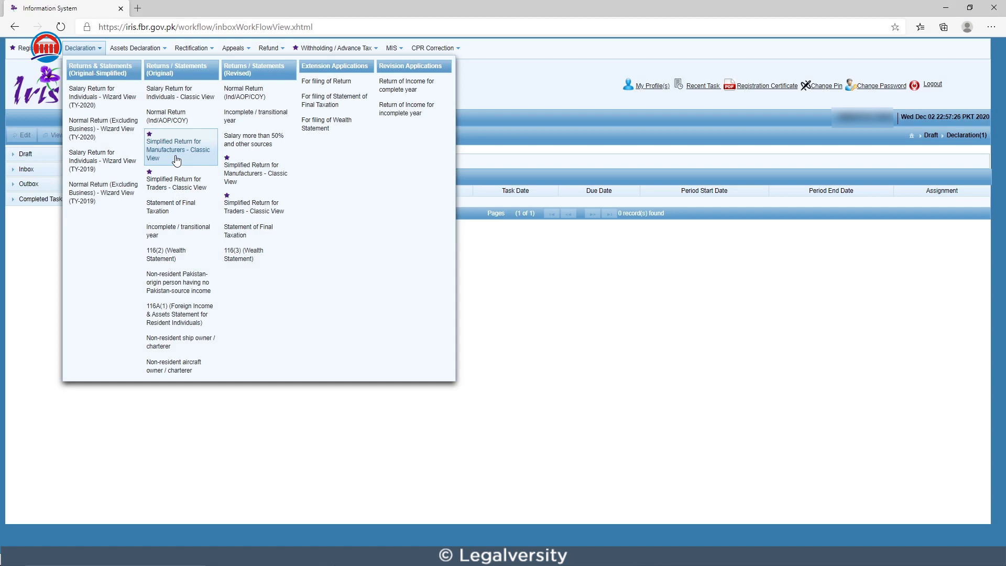
{"action": "left_click", "coordinate": [176, 160]}
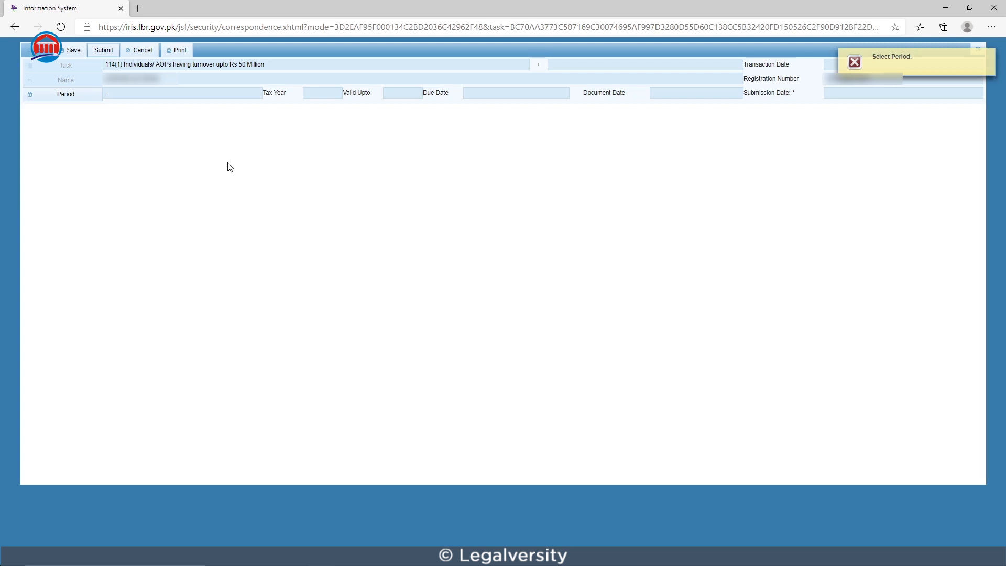
{"action": "left_click", "coordinate": [83, 103]}
{"action": "type", "text": "2"}
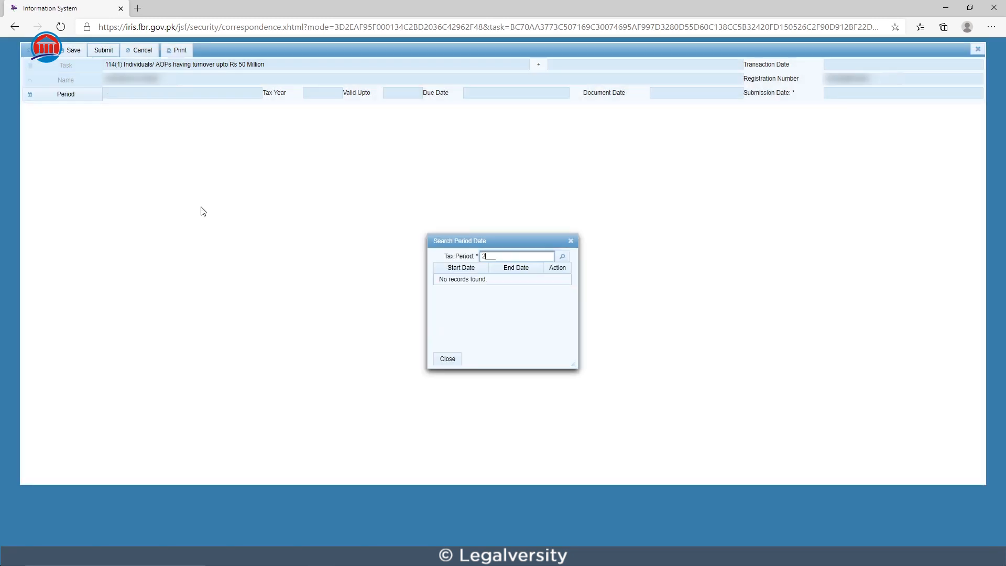
{"action": "type", "text": "020"}
{"action": "left_click", "coordinate": [563, 256]}
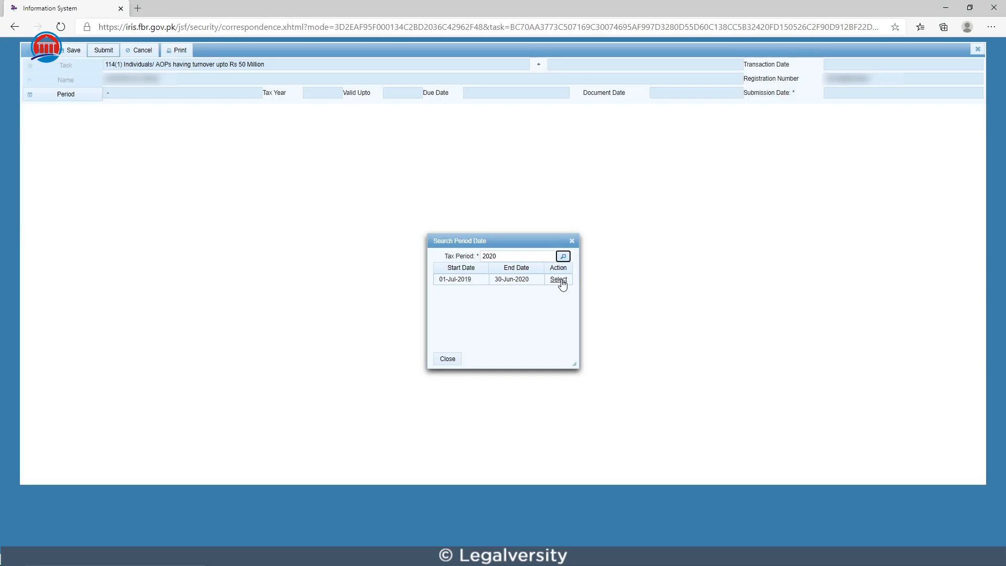
{"action": "left_click", "coordinate": [559, 279]}
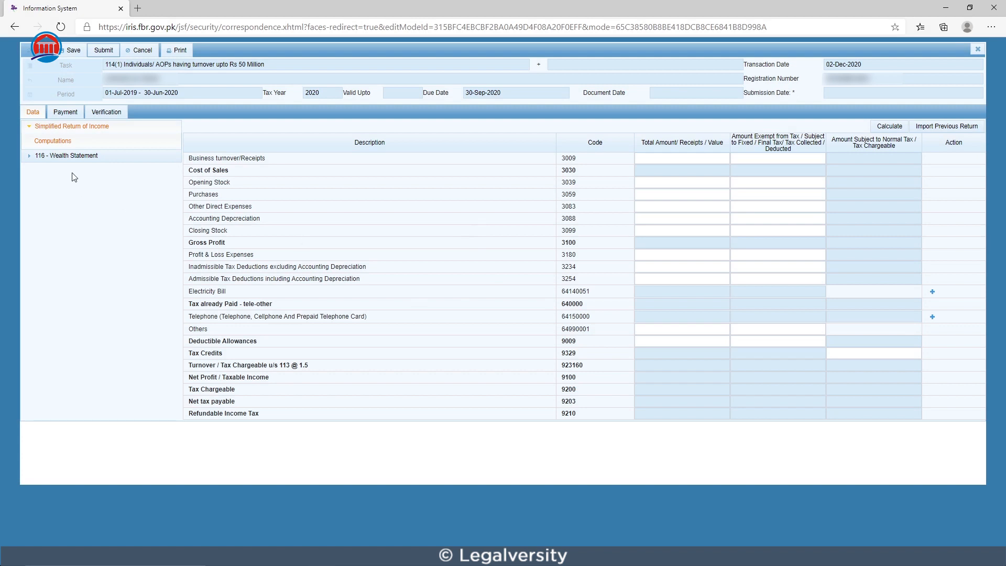
Step: Review the subsections under 116 - Wealth Statement and collapse the section again
{"action": "left_click", "coordinate": [30, 156]}
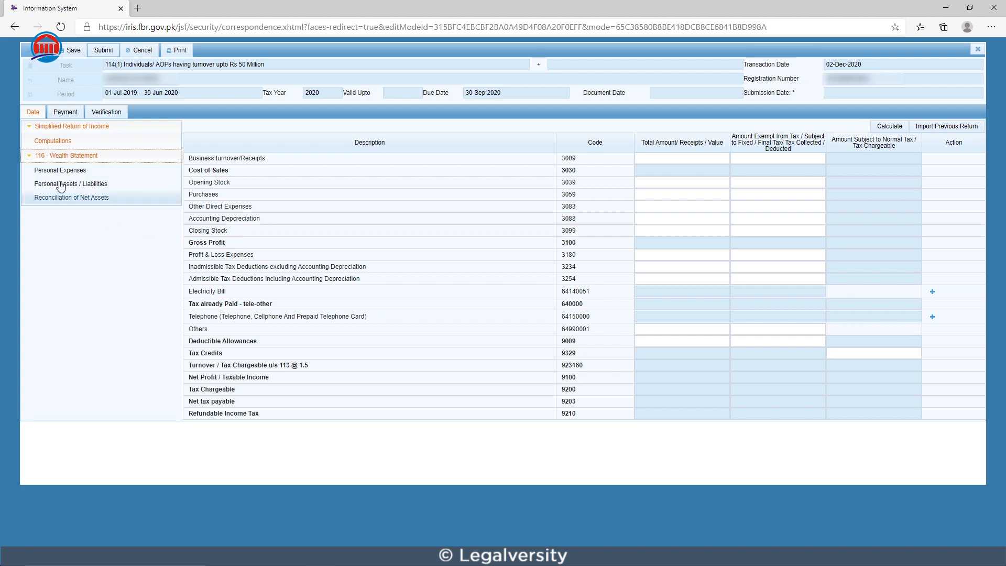
{"action": "left_click", "coordinate": [29, 157]}
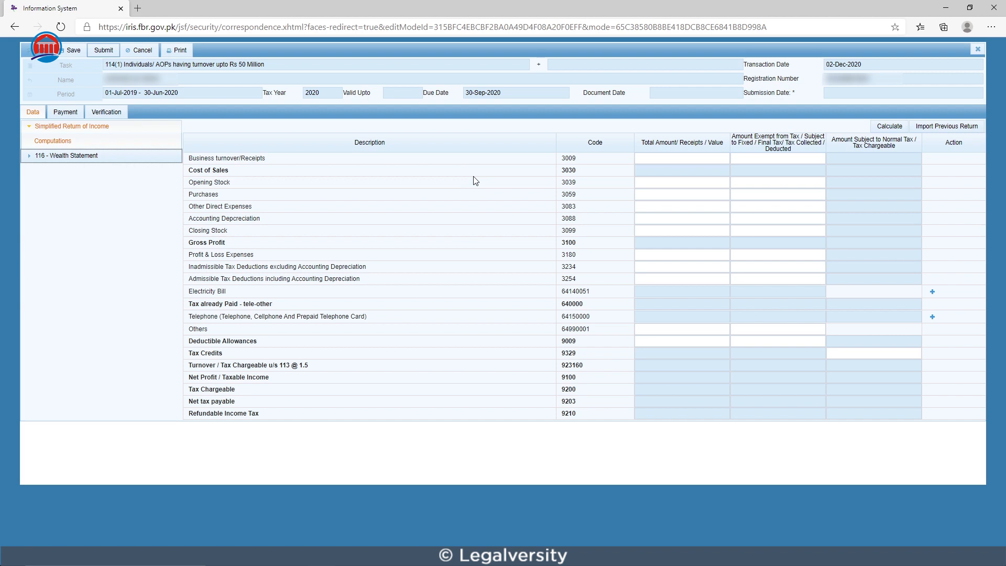
Step: Enter 2,000,000 as the total amount for Business turnover/Receipts and calculate the return
{"action": "left_click", "coordinate": [642, 158]}
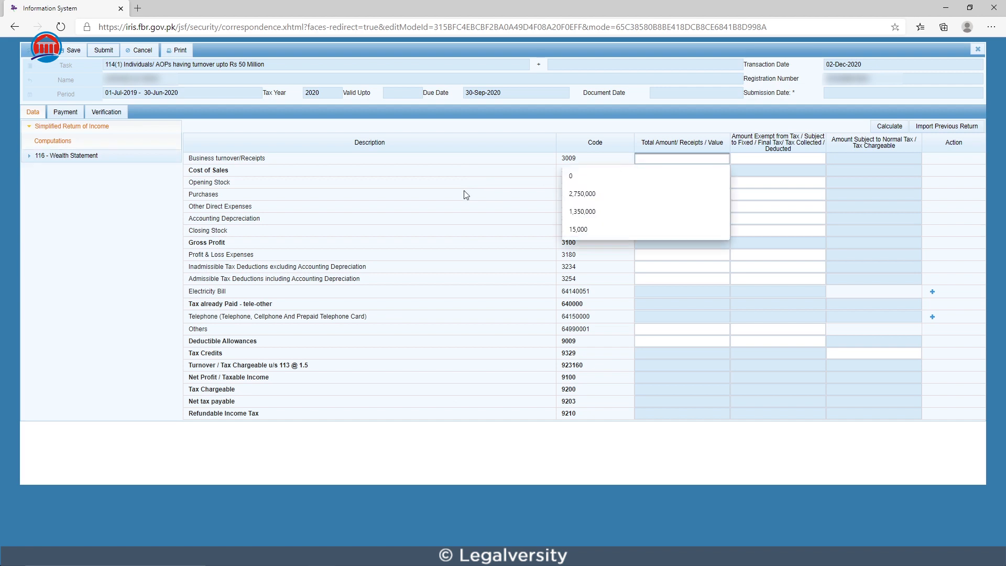
{"action": "left_click", "coordinate": [470, 194]}
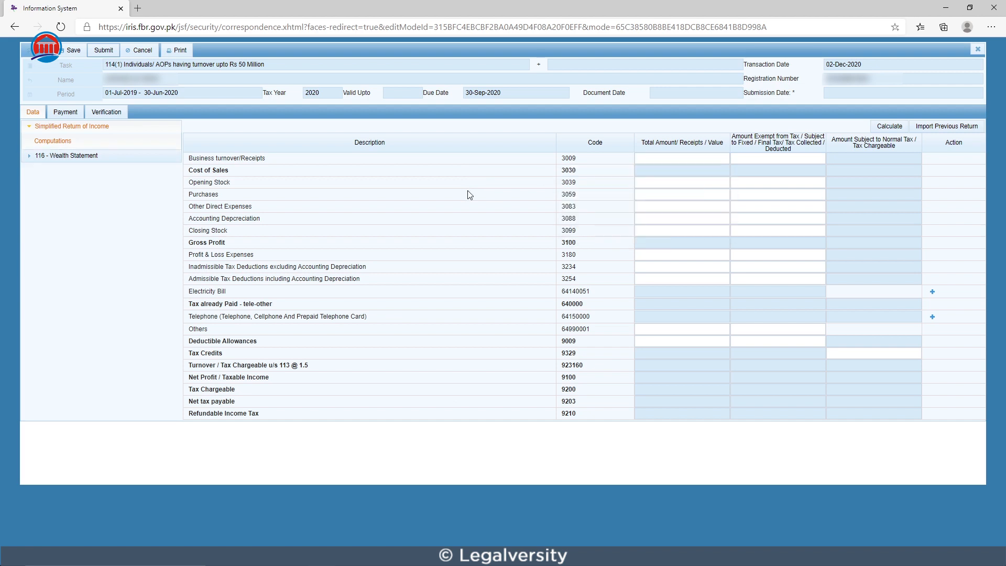
{"action": "left_click", "coordinate": [648, 163]}
{"action": "type", "text": "2"}
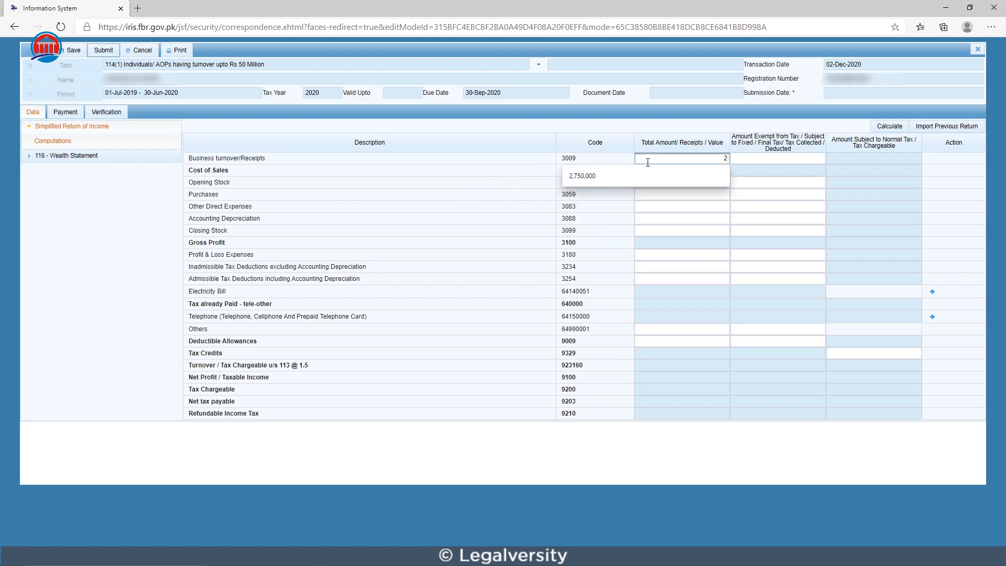
{"action": "type", "text": "000000"}
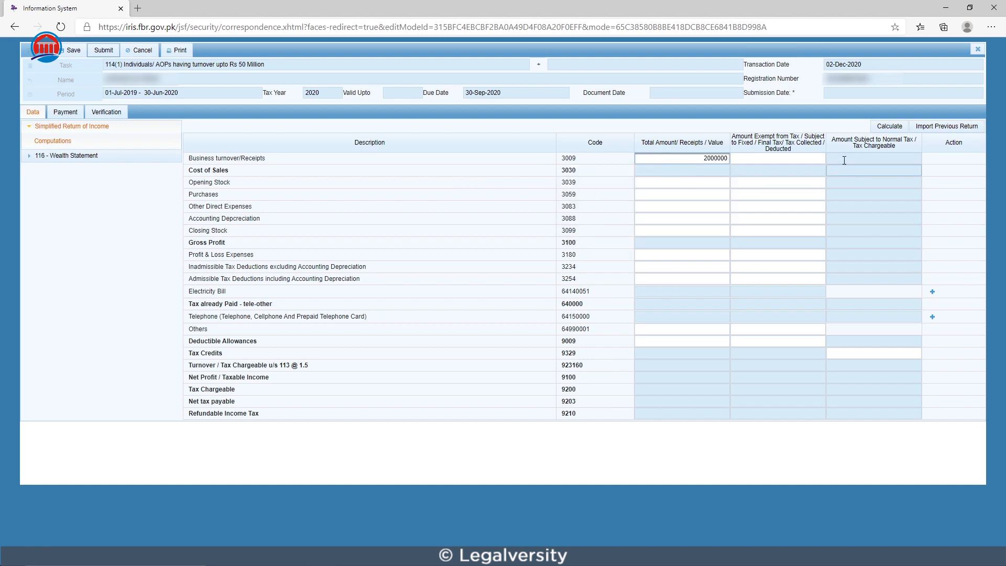
{"action": "left_click", "coordinate": [880, 128]}
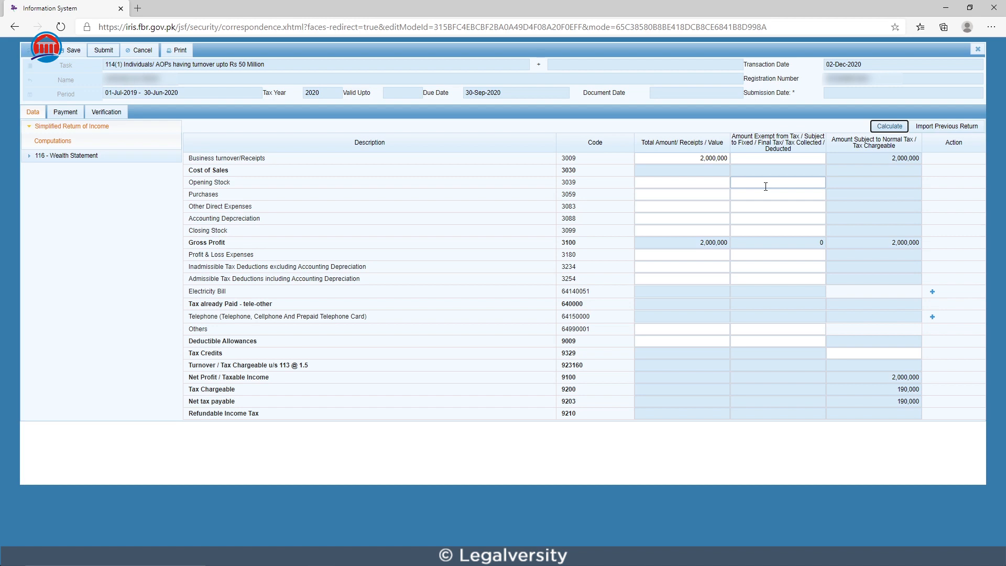
Step: Enter 500,000 as the total amount for Opening Stock and recalculate the return
{"action": "left_click", "coordinate": [750, 199]}
{"action": "left_click", "coordinate": [641, 183]}
{"action": "type", "text": "500000"}
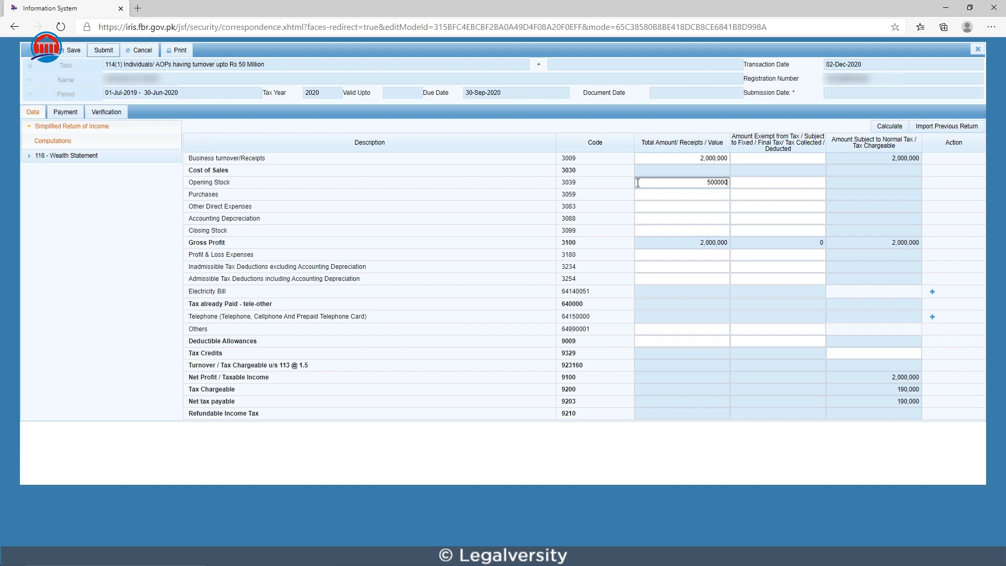
{"action": "left_click", "coordinate": [884, 130]}
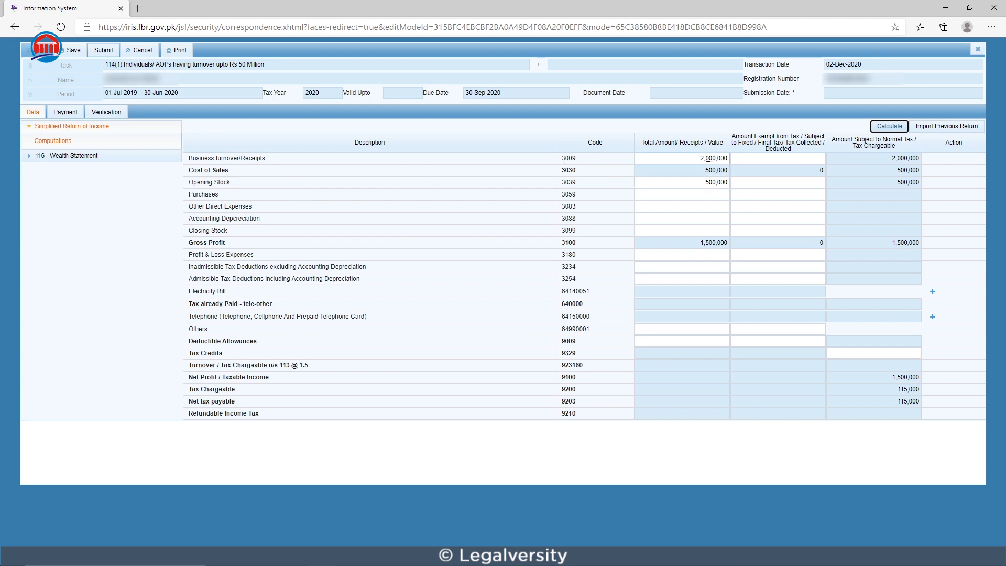
Step: Enter 600,000 as the total amount for Purchases and recalculate the return
{"action": "left_click", "coordinate": [660, 194]}
{"action": "type", "text": "6"}
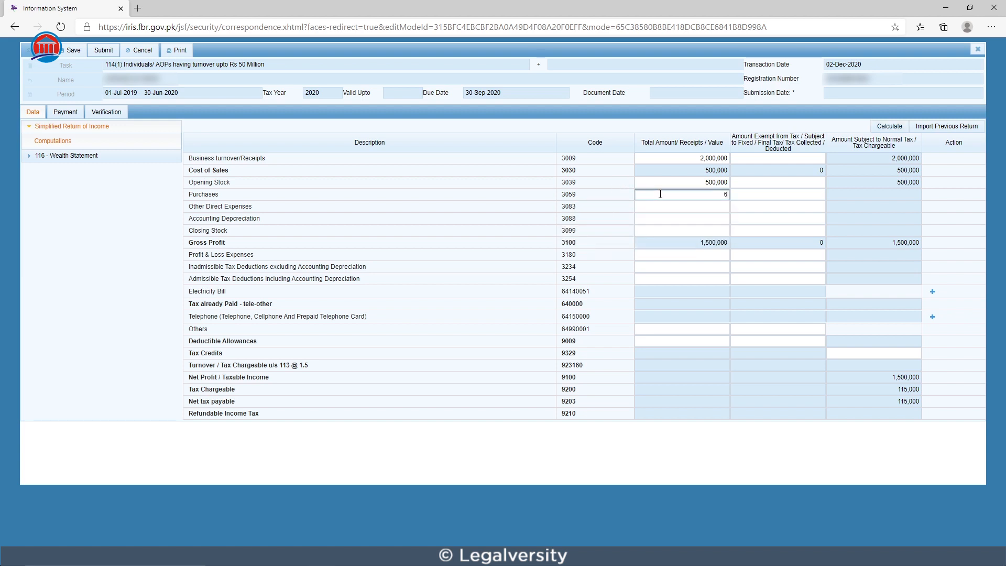
{"action": "type", "text": "00000"}
{"action": "left_click", "coordinate": [886, 128]}
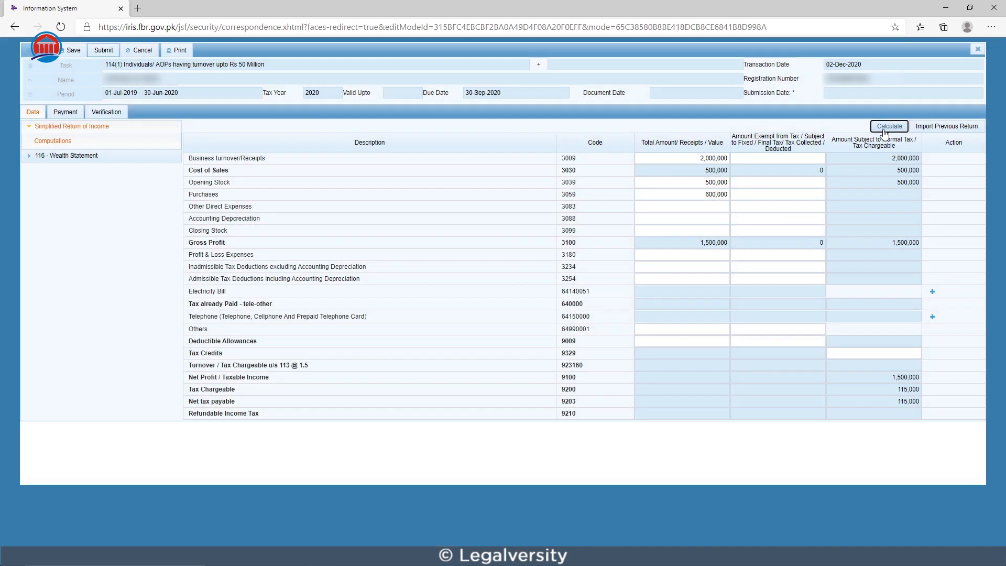
{"action": "left_click", "coordinate": [885, 127]}
Step: Enter 350,000 as the total amount for Other Direct Expenses and recalculate the return
{"action": "left_click", "coordinate": [638, 208]}
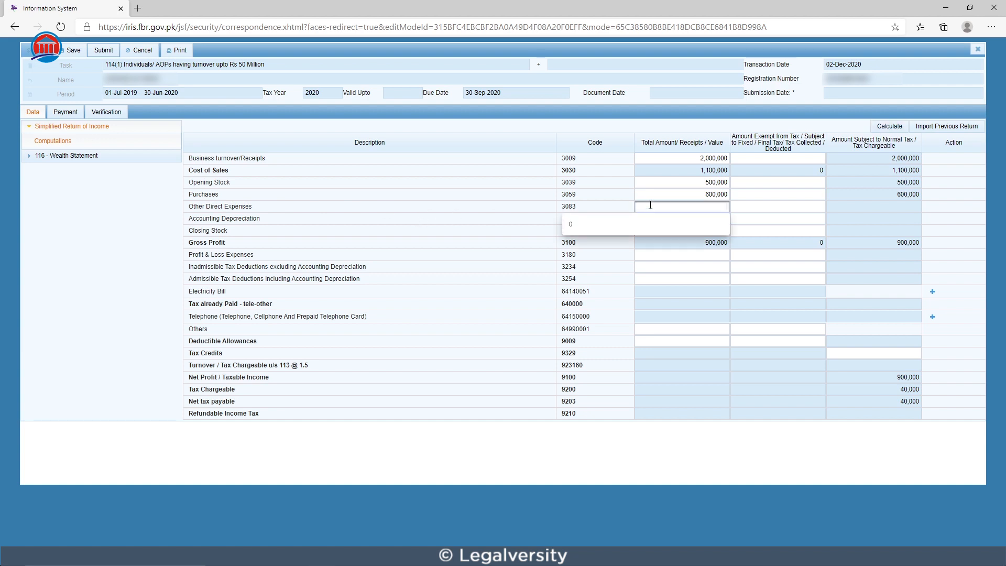
{"action": "type", "text": "350000"}
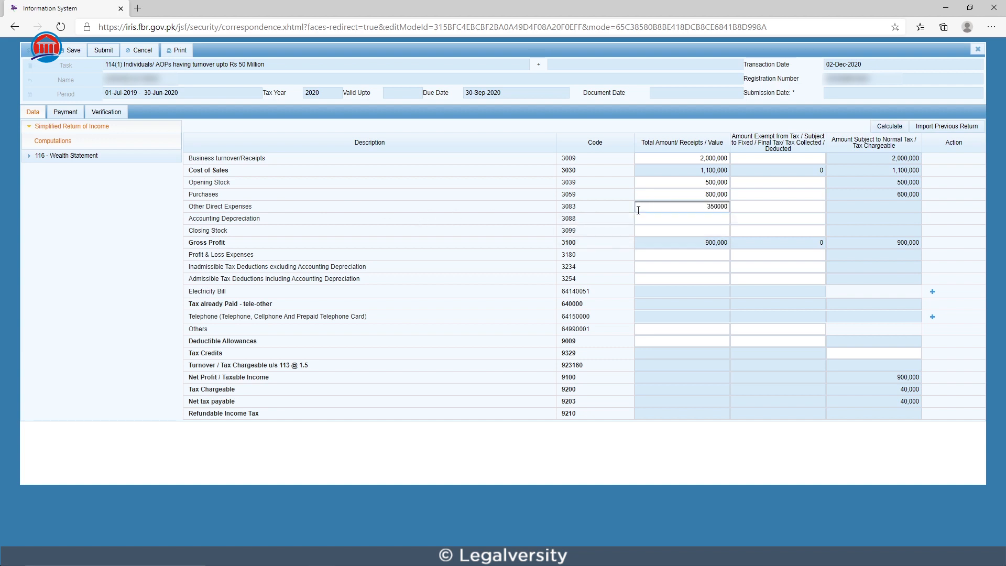
{"action": "left_click", "coordinate": [890, 127]}
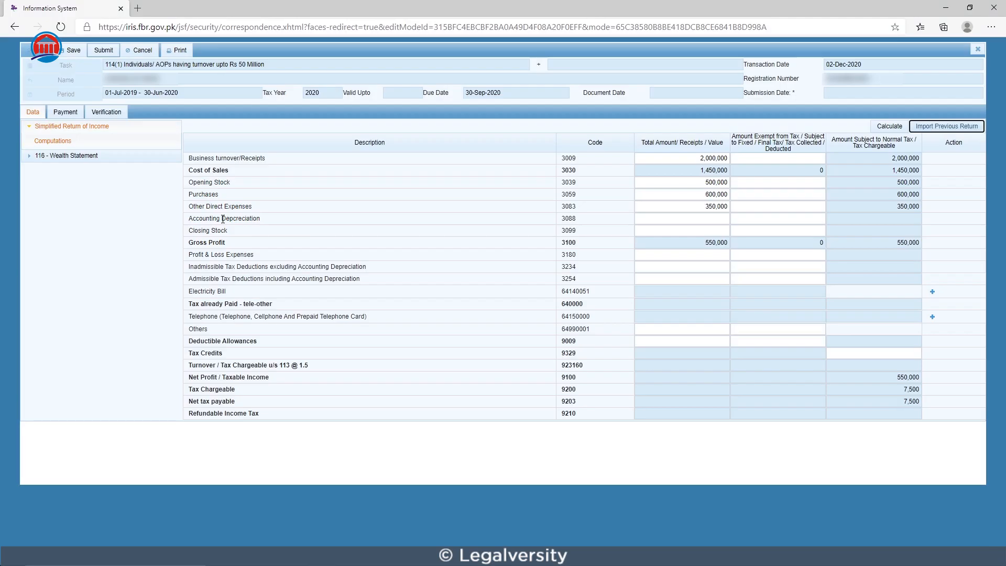
Step: Enter 200,000 as the total amount for Accounting Depreciation and recalculate the return
{"action": "left_click", "coordinate": [659, 219]}
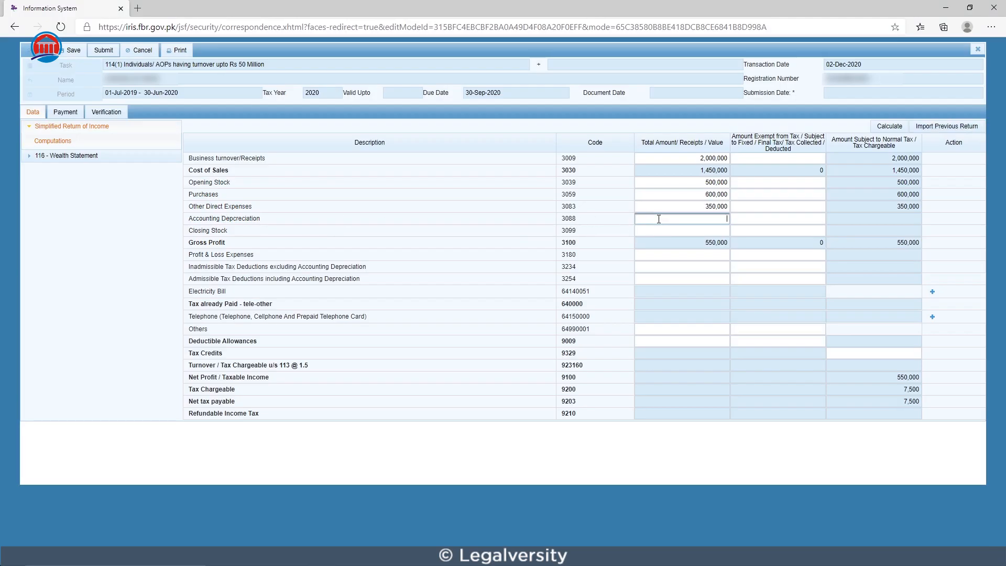
{"action": "type", "text": "200000"}
{"action": "left_click", "coordinate": [881, 128]}
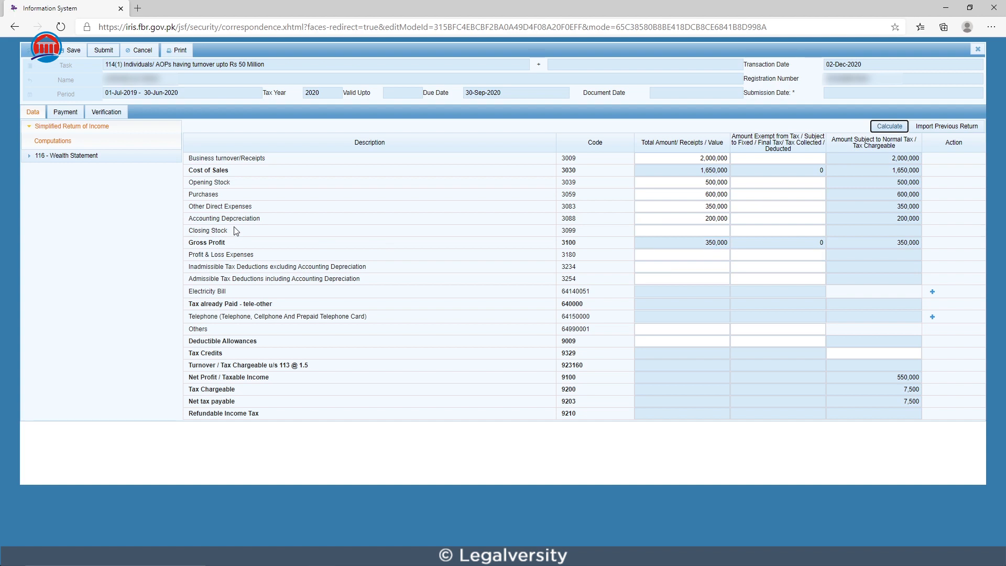
Step: Enter 200,000 as the total amount for Closing Stock and recalculate the return
{"action": "left_click", "coordinate": [650, 230]}
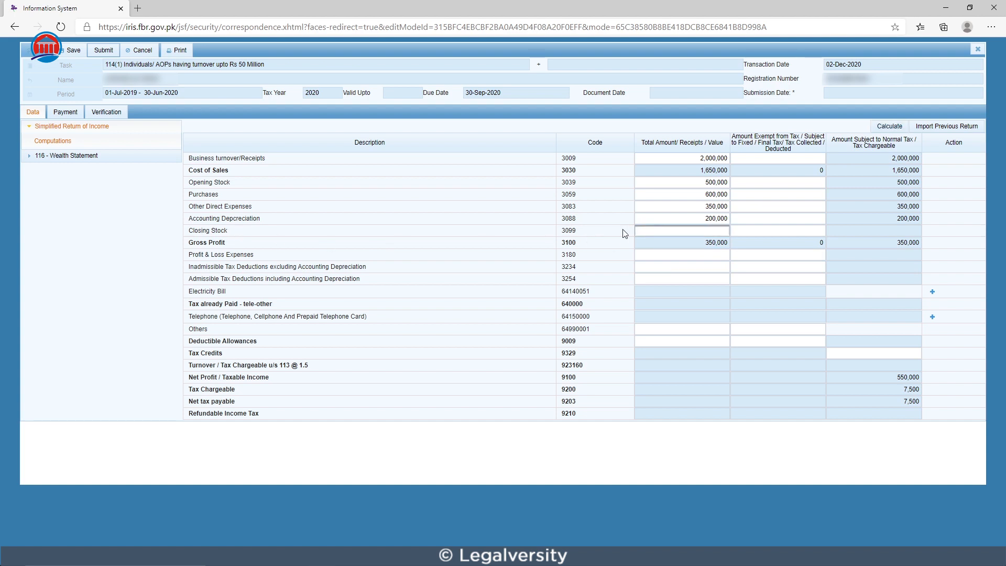
{"action": "type", "text": "200000"}
{"action": "key", "text": "Return"}
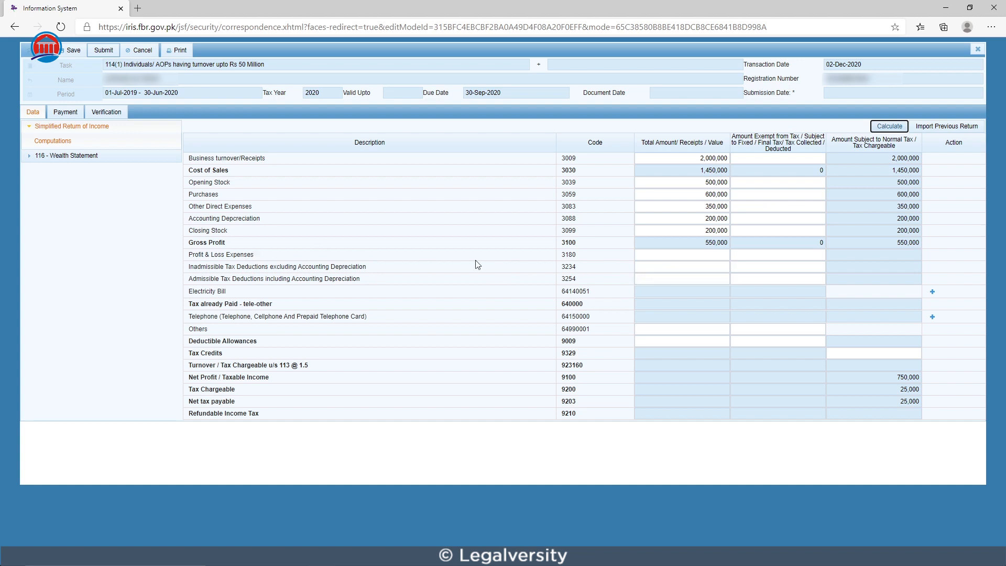
Step: Enter 100,000 as the total amount for Profit & Loss Expenses and recalculate the return
{"action": "left_click", "coordinate": [651, 256]}
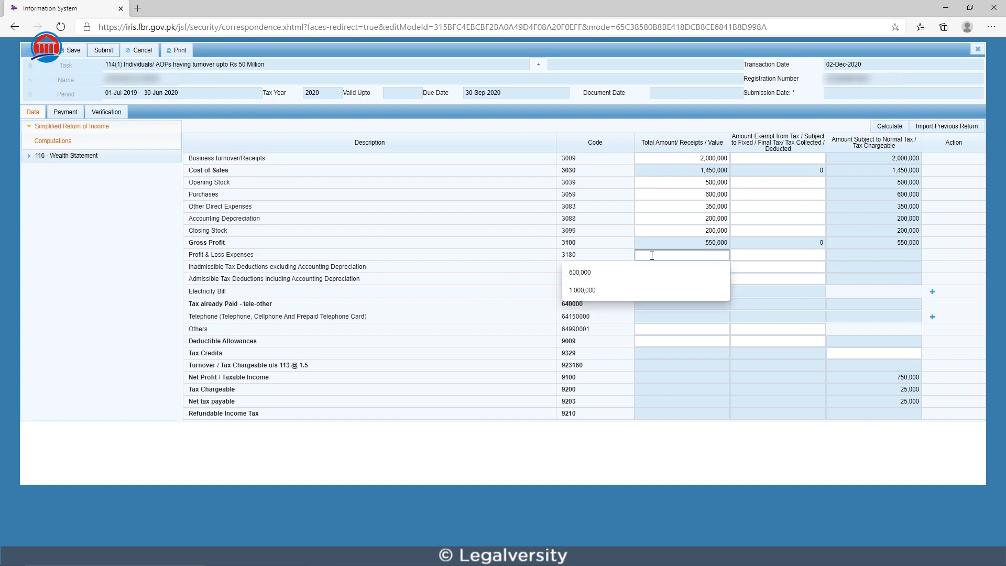
{"action": "type", "text": "100000"}
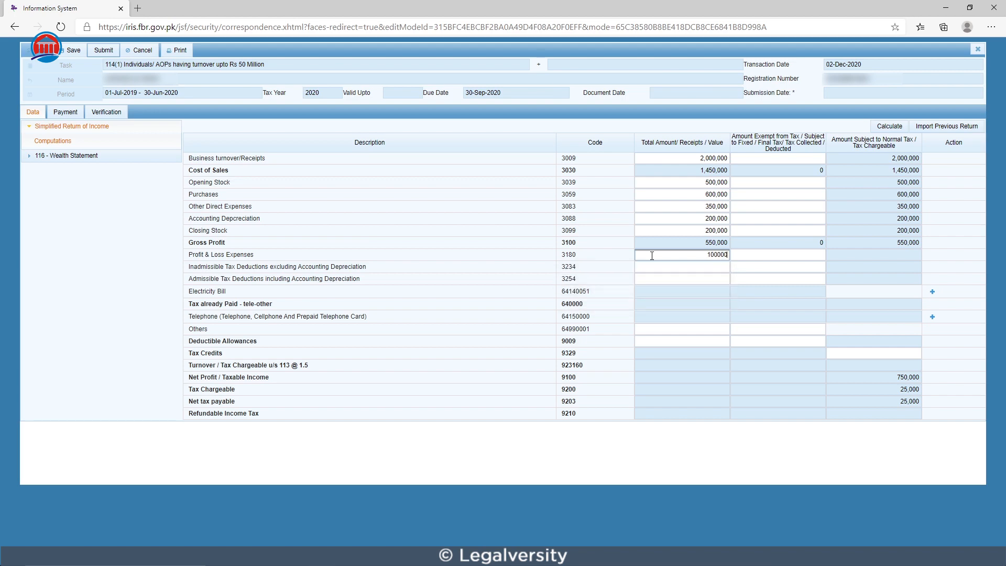
{"action": "left_click", "coordinate": [889, 126]}
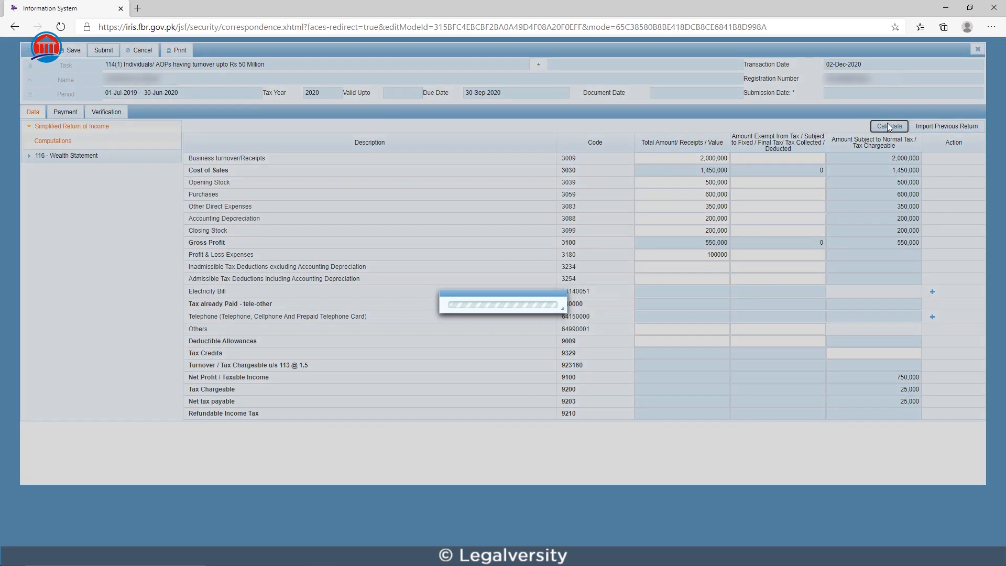
{"action": "left_click", "coordinate": [889, 126]}
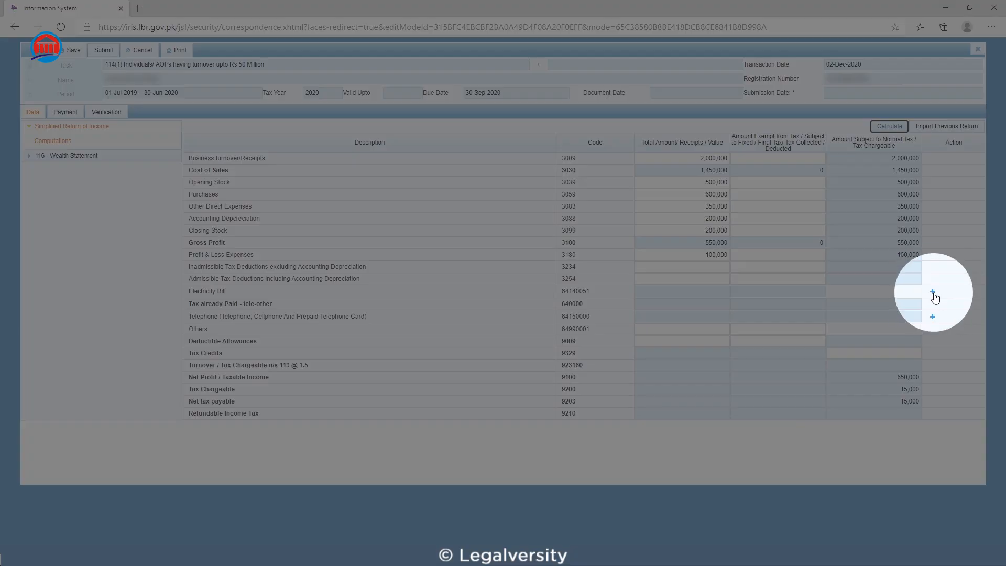
Step: Add an Electricity Bill entry with the utility's consumer number and LESCO as its contents
{"action": "left_click", "coordinate": [933, 293]}
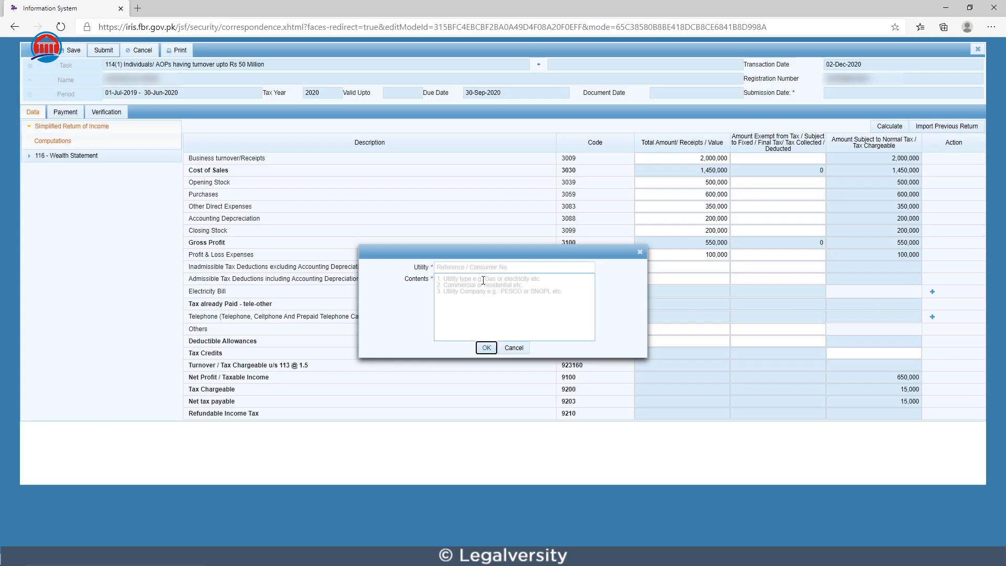
{"action": "left_click", "coordinate": [498, 268]}
{"action": "type", "text": "4566"}
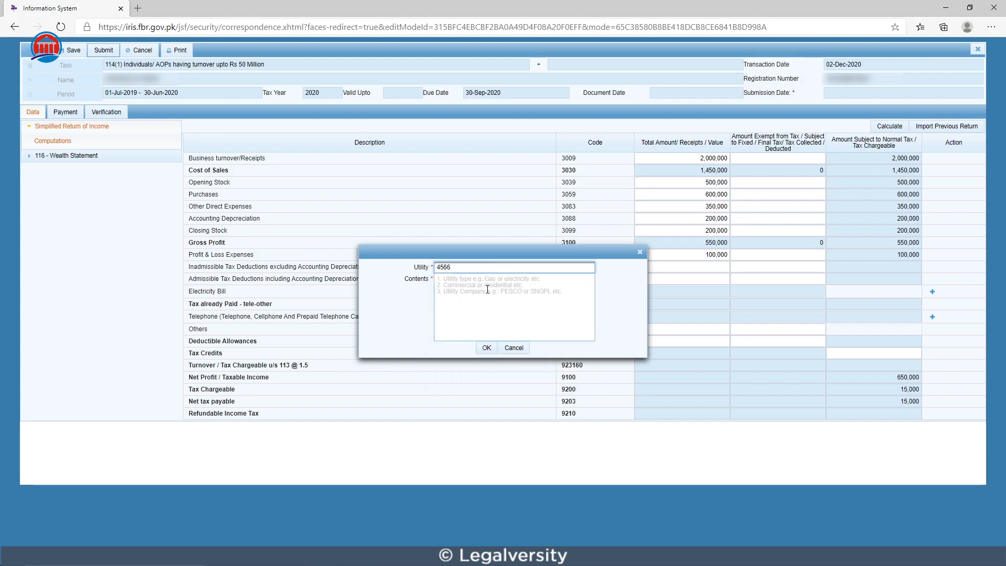
{"action": "left_click", "coordinate": [488, 289]}
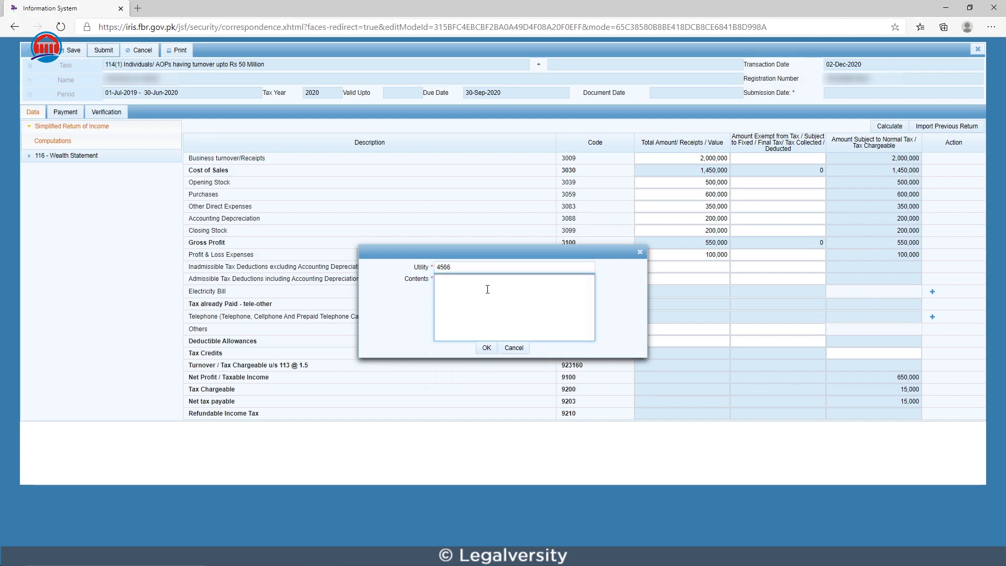
{"action": "type", "text": "LESCO"}
{"action": "left_click", "coordinate": [488, 348]}
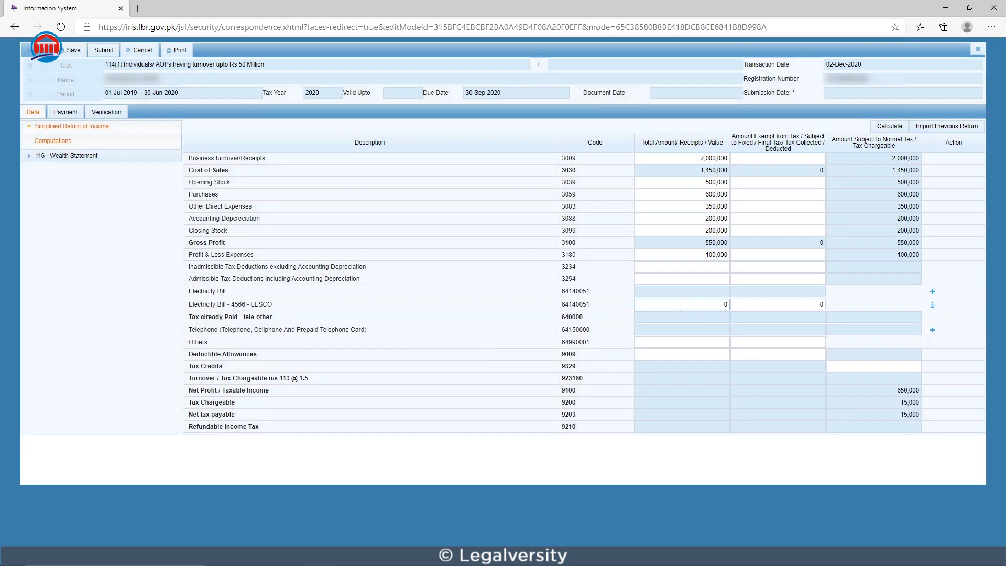
Step: Set the total amount of the LESCO electricity bill entry to 250,000 and recalculate the return
{"action": "left_click", "coordinate": [679, 306]}
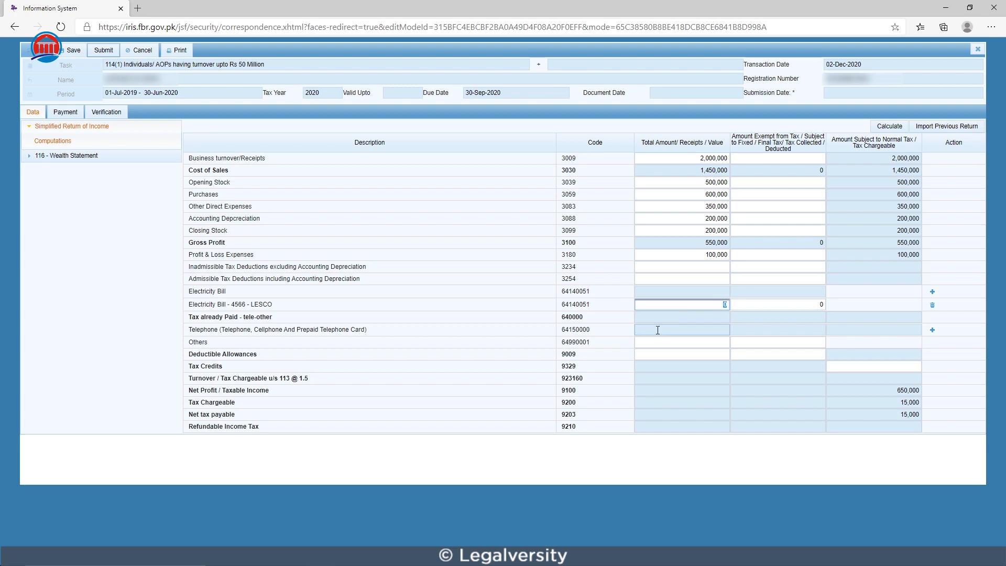
{"action": "type", "text": "250000"}
{"action": "left_click", "coordinate": [889, 127]}
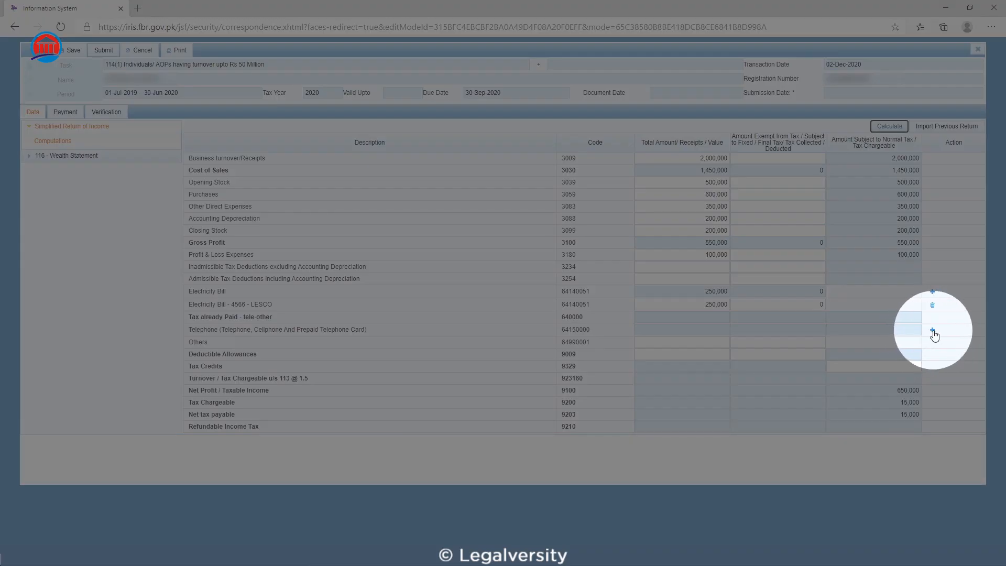
Step: Add a Telephone entry under tax already paid with the phone number as the utility and JAzz as its contents
{"action": "left_click", "coordinate": [933, 331]}
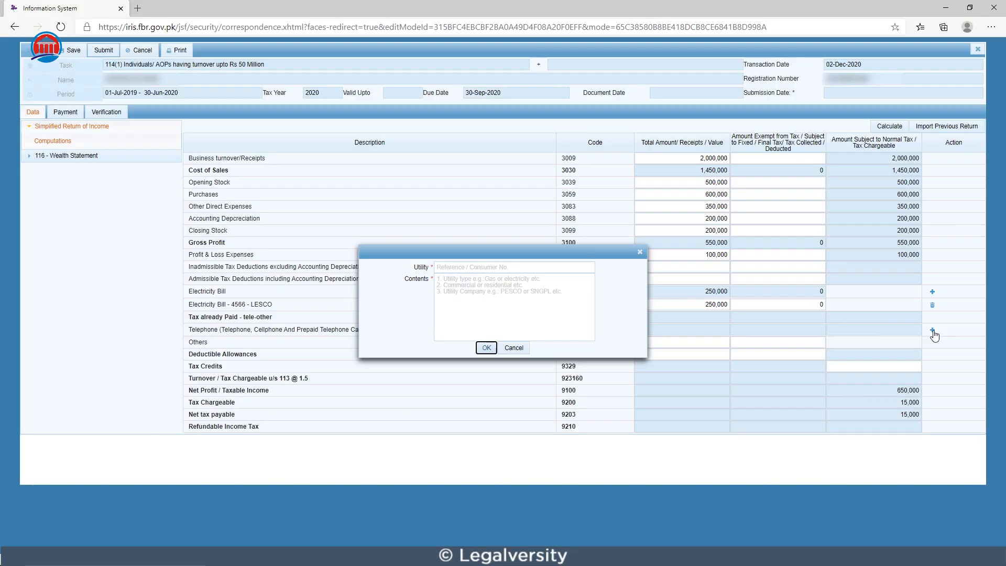
{"action": "left_click", "coordinate": [556, 267]}
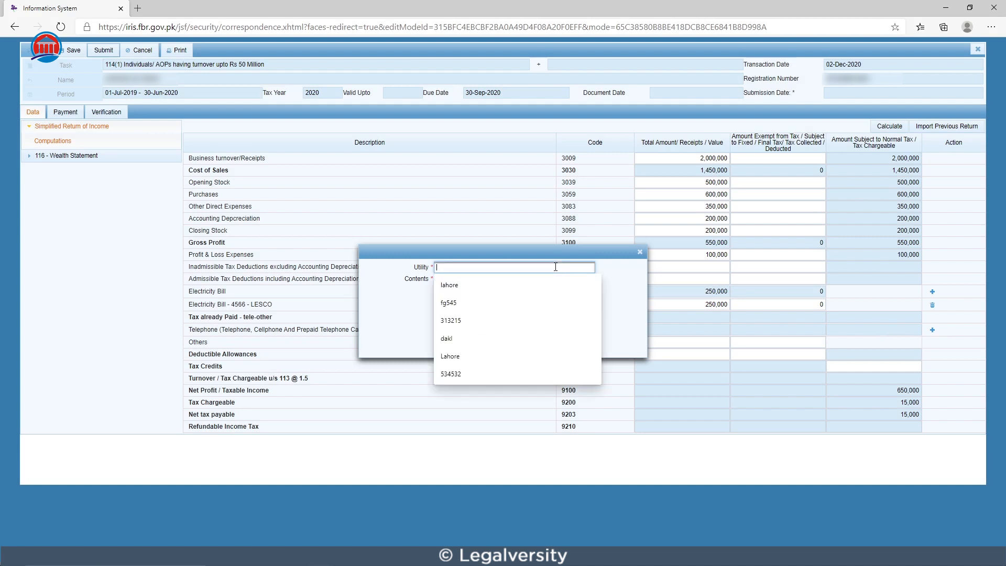
{"action": "type", "text": "03"}
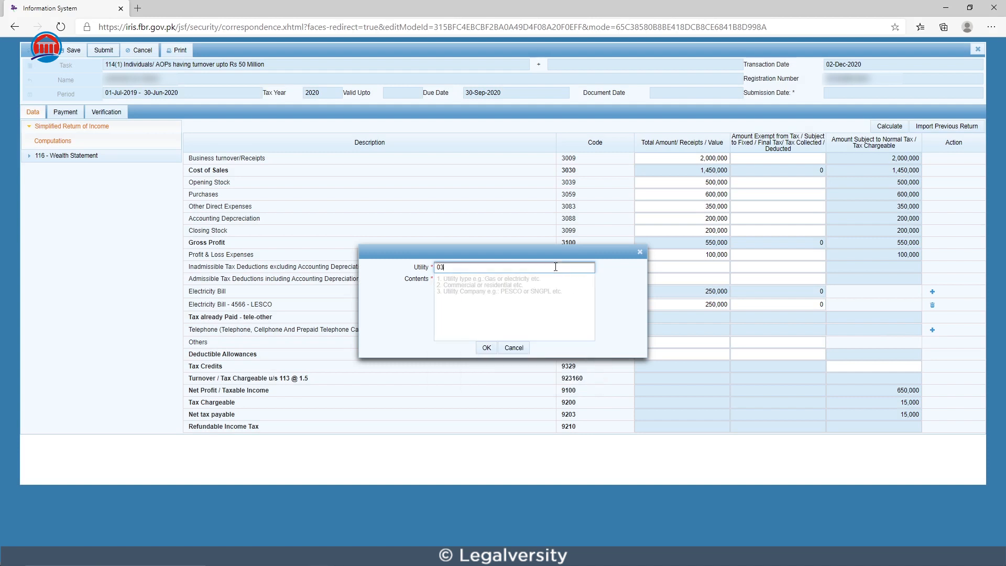
{"action": "type", "text": "00-1234567"}
{"action": "left_click", "coordinate": [516, 303]}
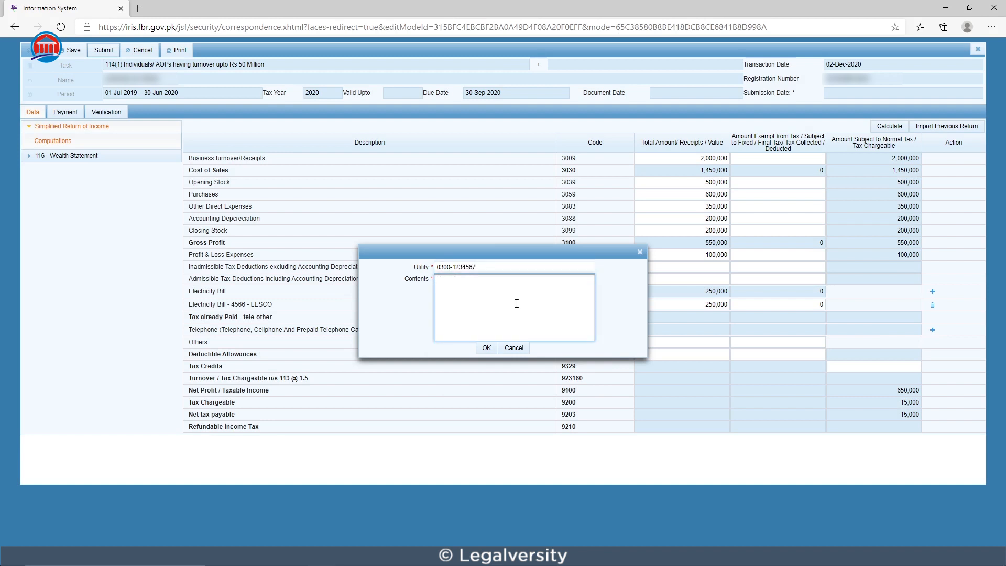
{"action": "type", "text": "JAzz"}
{"action": "left_click", "coordinate": [487, 349]}
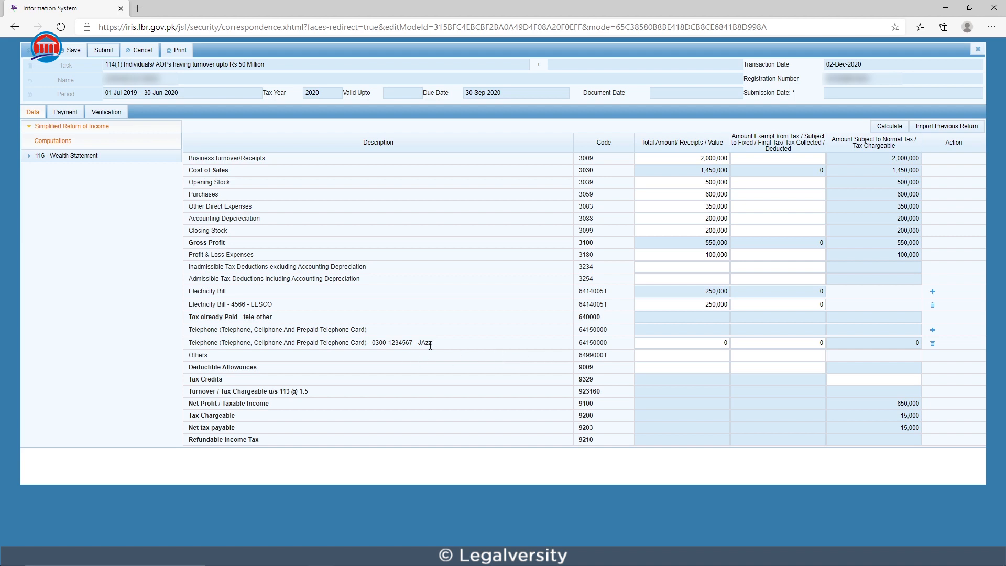
Step: Set the total amount of the JAzz telephone entry to 1,000 and recalculate the return
{"action": "left_click", "coordinate": [723, 343]}
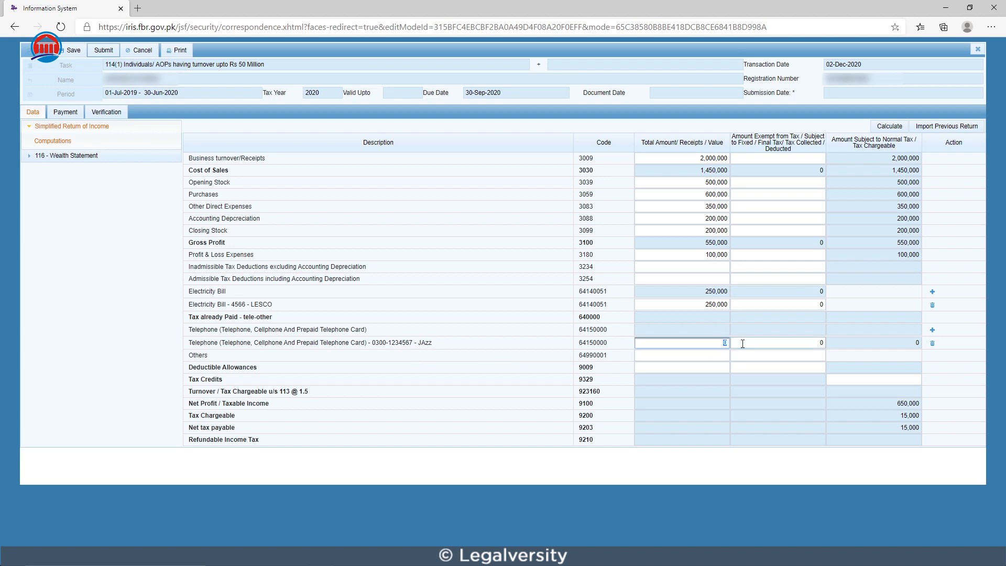
{"action": "type", "text": "10000"}
{"action": "key", "text": "BackSpace"}
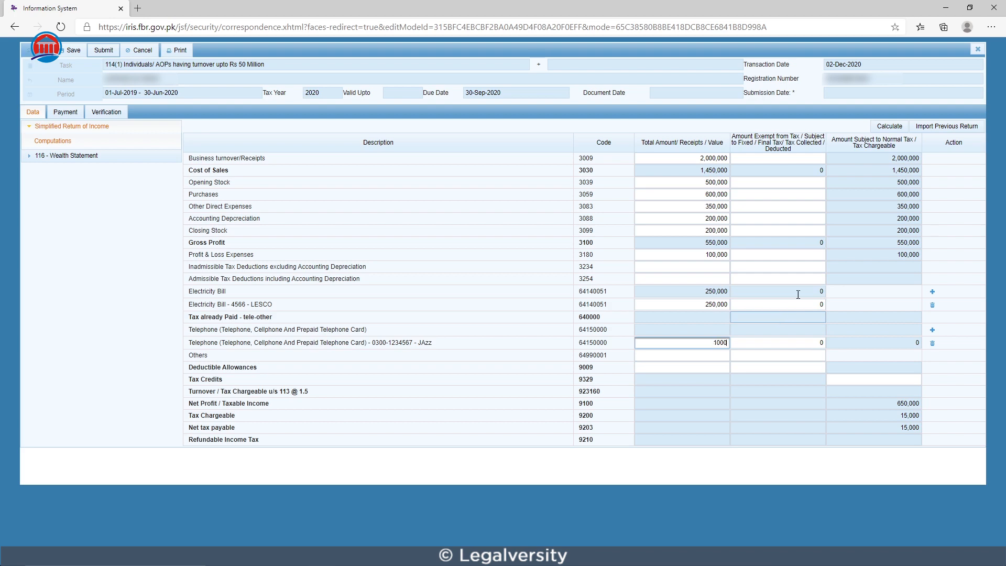
{"action": "left_click", "coordinate": [883, 128]}
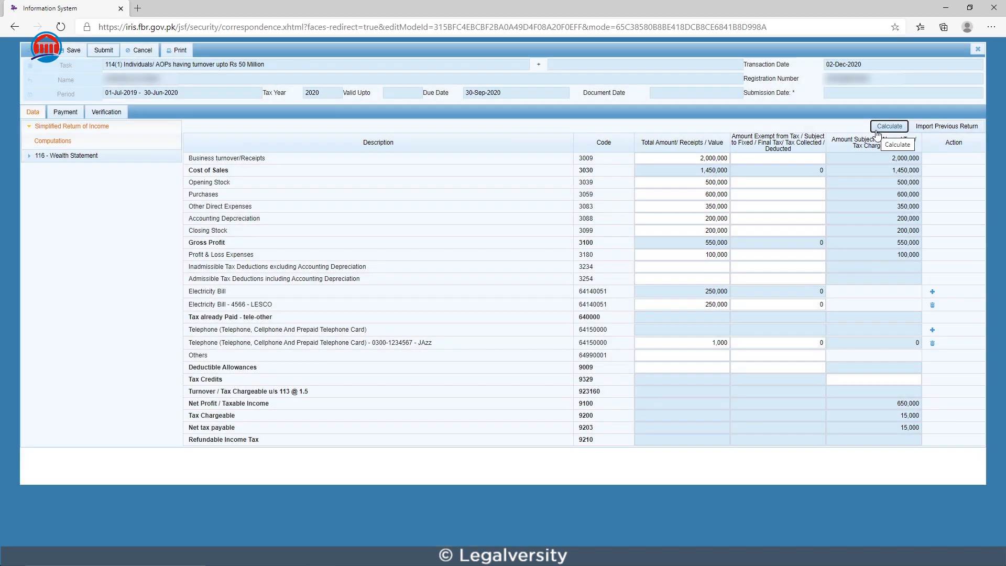
{"action": "left_click", "coordinate": [877, 133]}
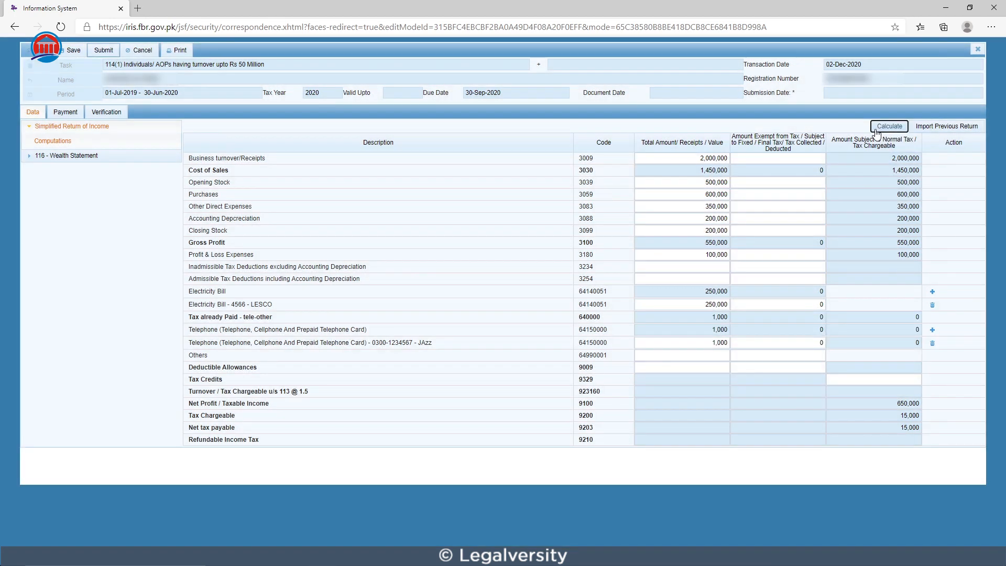
Step: Enter 25,000 as the total amount for Others under tax already paid and recalculate the return
{"action": "left_click", "coordinate": [654, 355]}
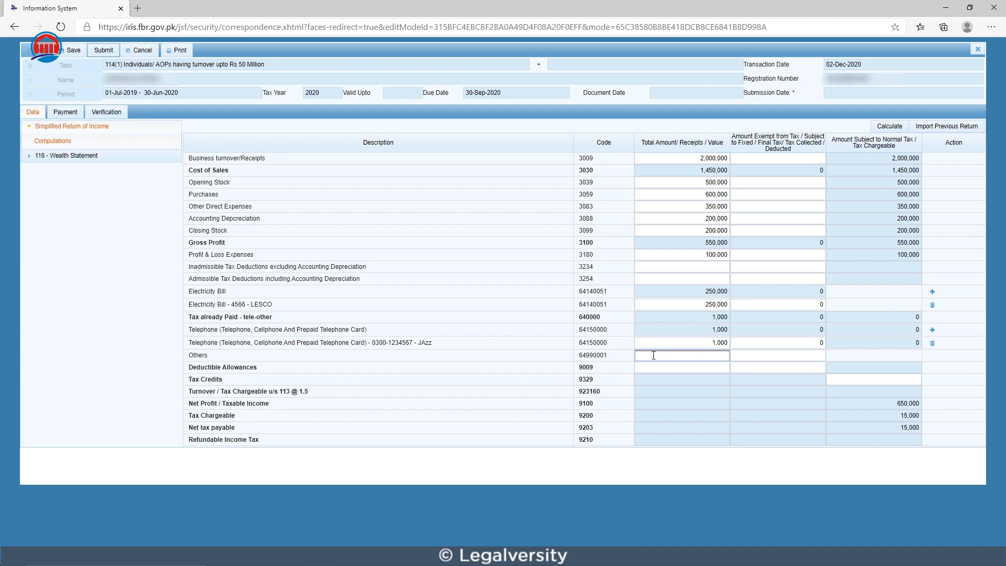
{"action": "type", "text": "5000"}
{"action": "left_click", "coordinate": [889, 127]}
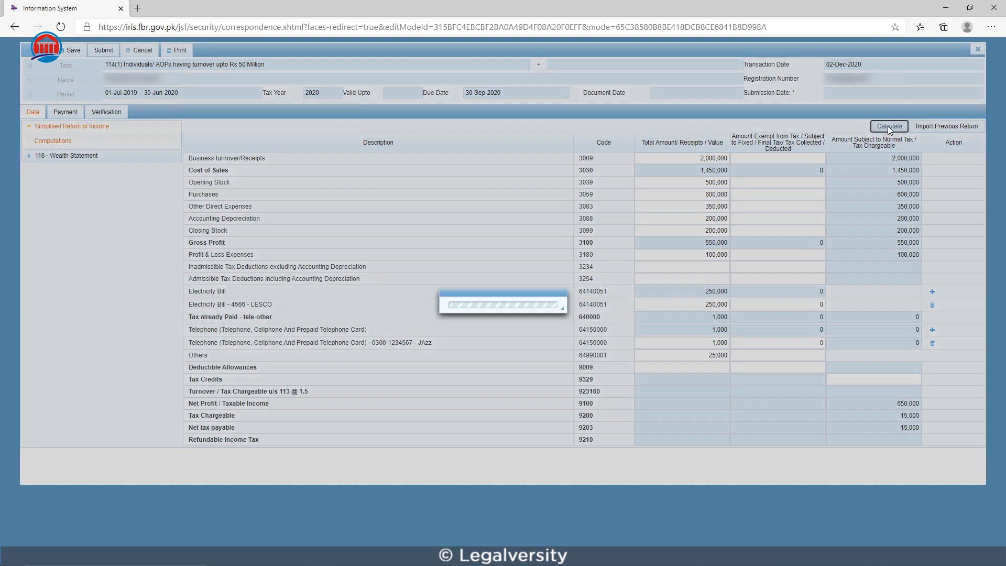
{"action": "left_click", "coordinate": [889, 128]}
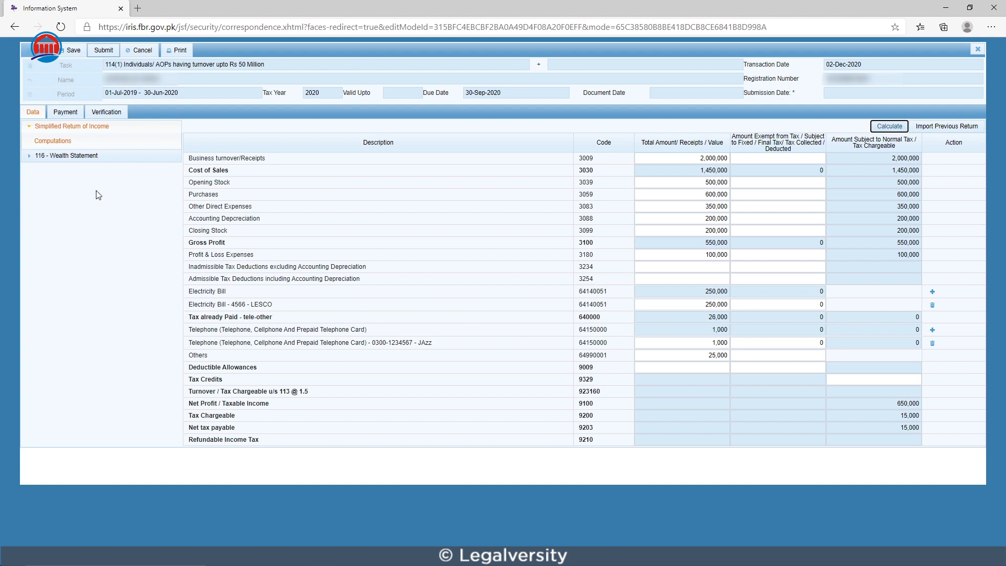
Step: In the wealth statement's Personal Expenses, enter 250,000 for Other Personal / Household Expenses and recalculate
{"action": "left_click", "coordinate": [37, 157]}
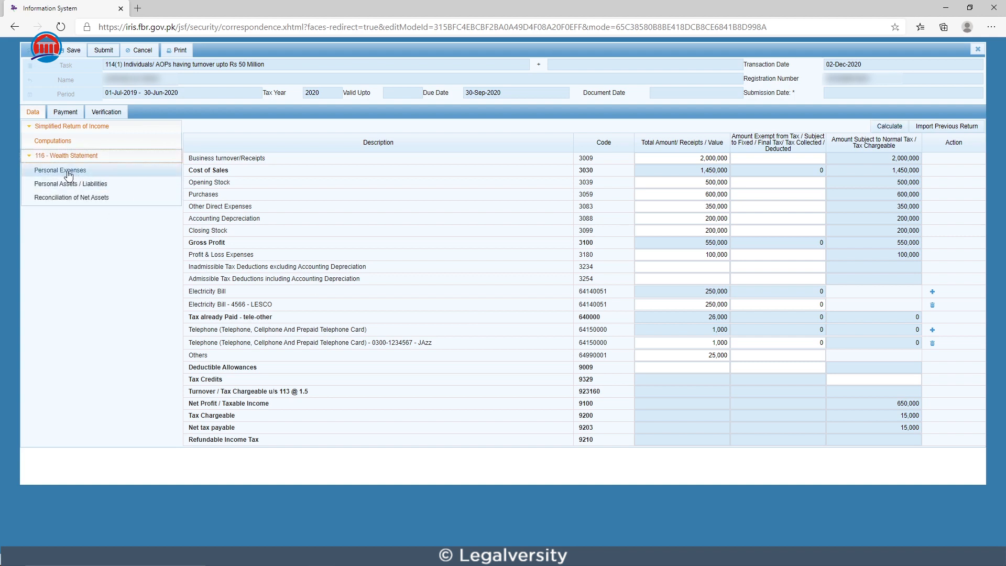
{"action": "left_click", "coordinate": [68, 173]}
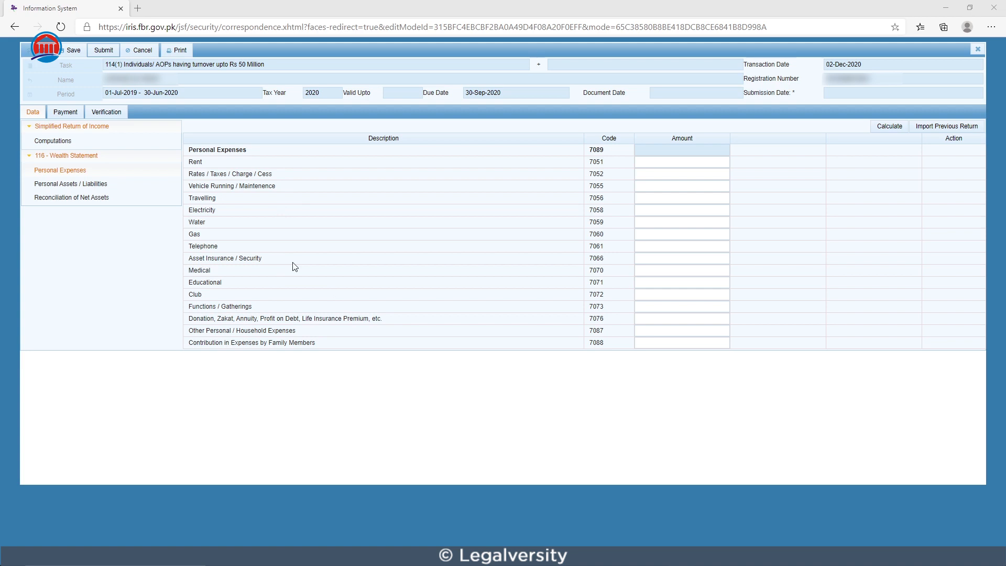
{"action": "left_click", "coordinate": [645, 330]}
{"action": "type", "text": "250000"}
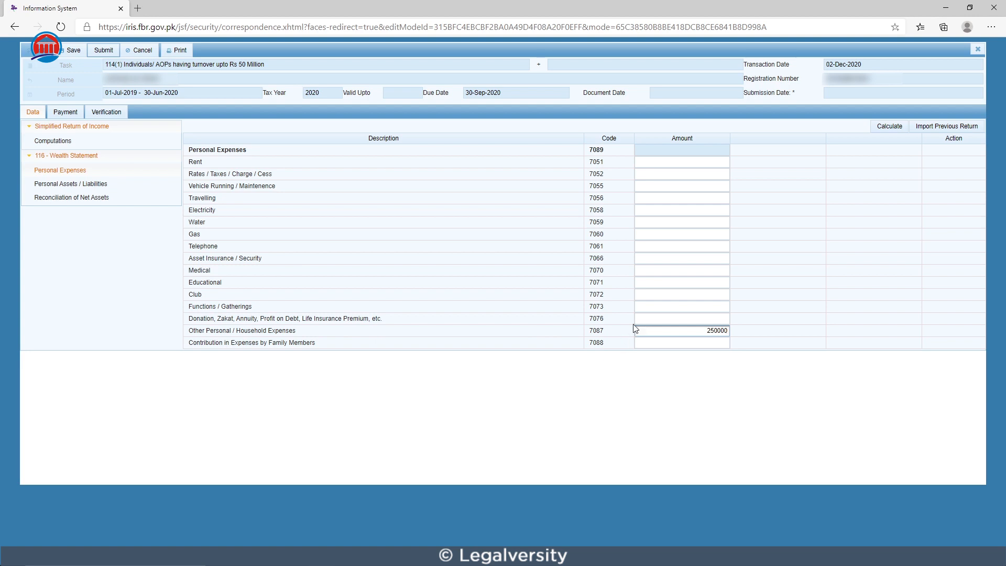
{"action": "left_click", "coordinate": [883, 127]}
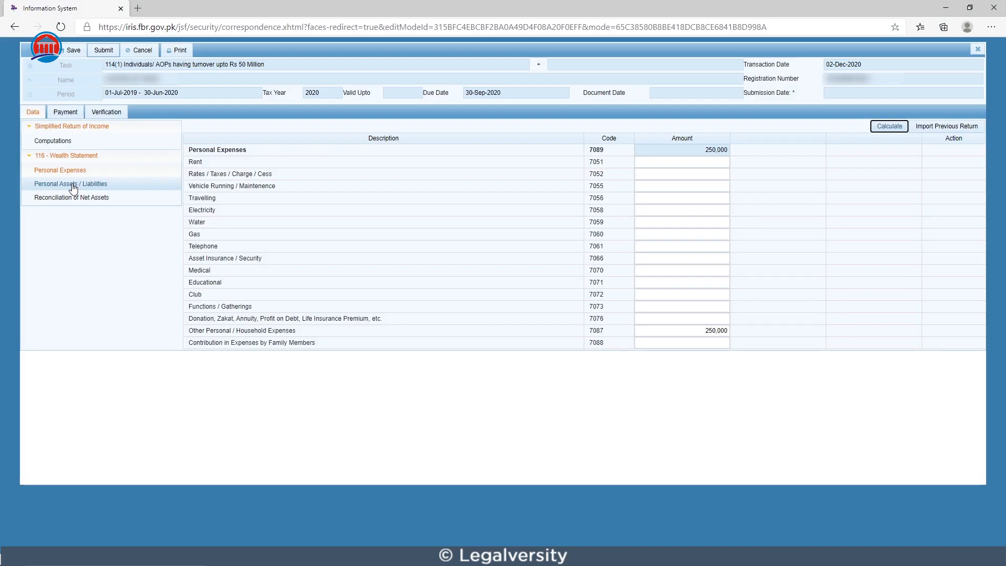
Step: Open the wealth statement's Personal Assets / Liabilities and examine the Agricultural Property entry form and the Equipment (Non-Business) row without adding anything
{"action": "left_click", "coordinate": [73, 186]}
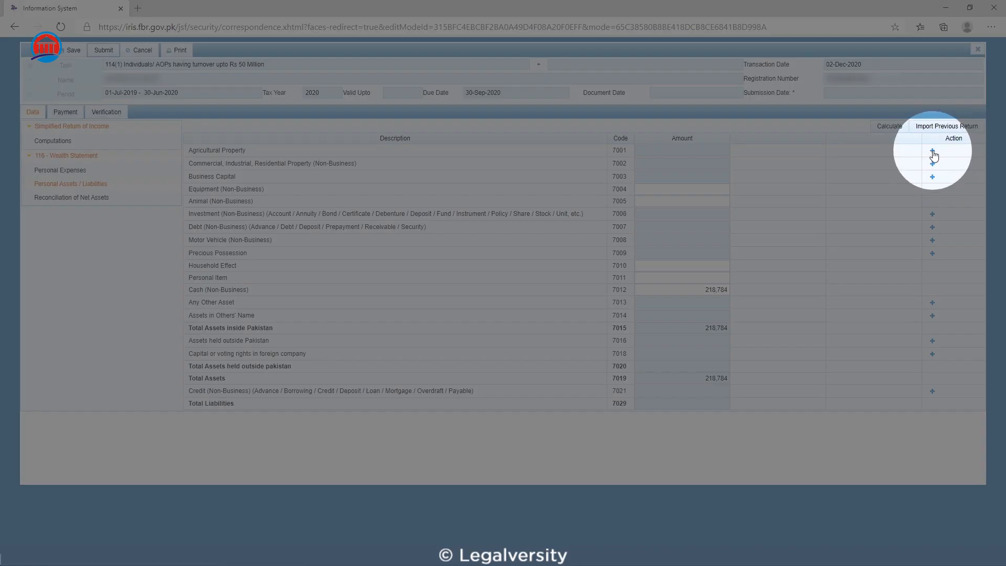
{"action": "left_click", "coordinate": [932, 152]}
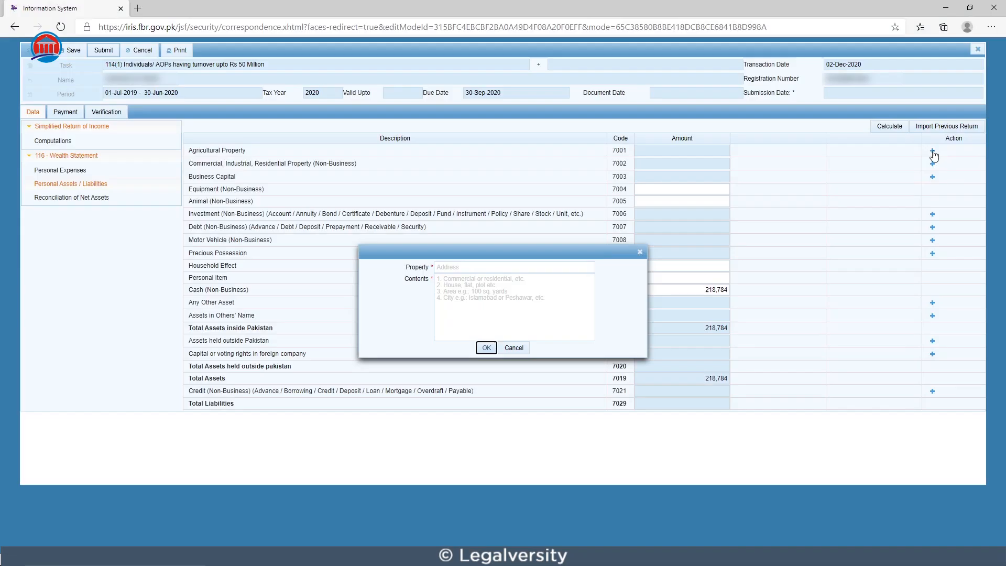
{"action": "left_click", "coordinate": [485, 267]}
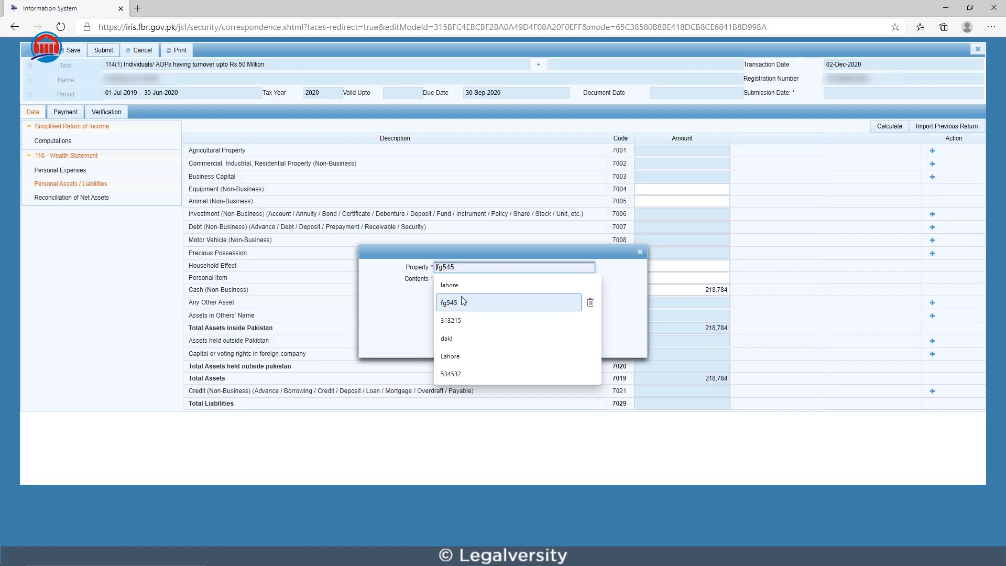
{"action": "left_click", "coordinate": [412, 306]}
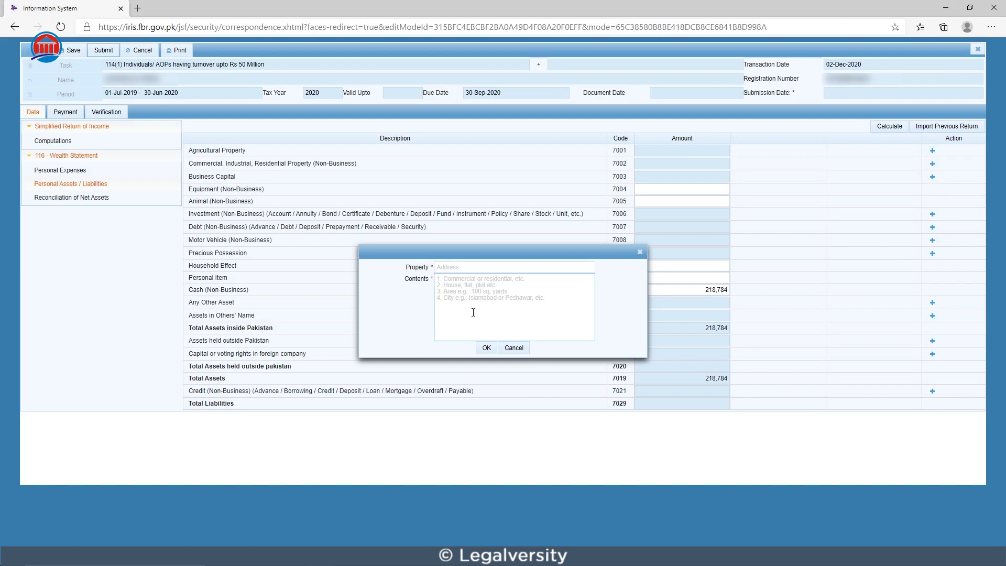
{"action": "left_click", "coordinate": [640, 252]}
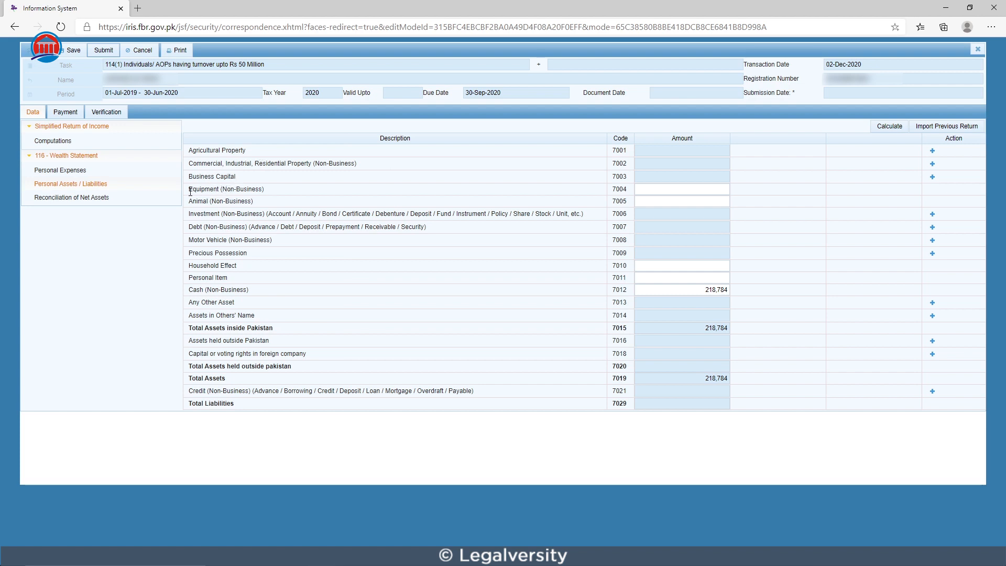
{"action": "left_click_drag", "start_coordinate": [190, 189], "coordinate": [268, 190]}
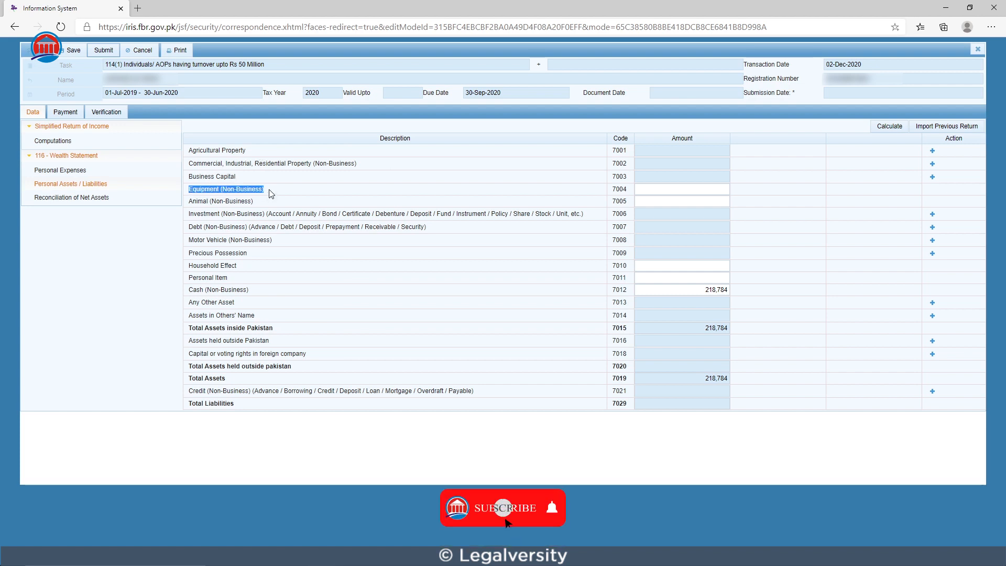
{"action": "left_click", "coordinate": [270, 189]}
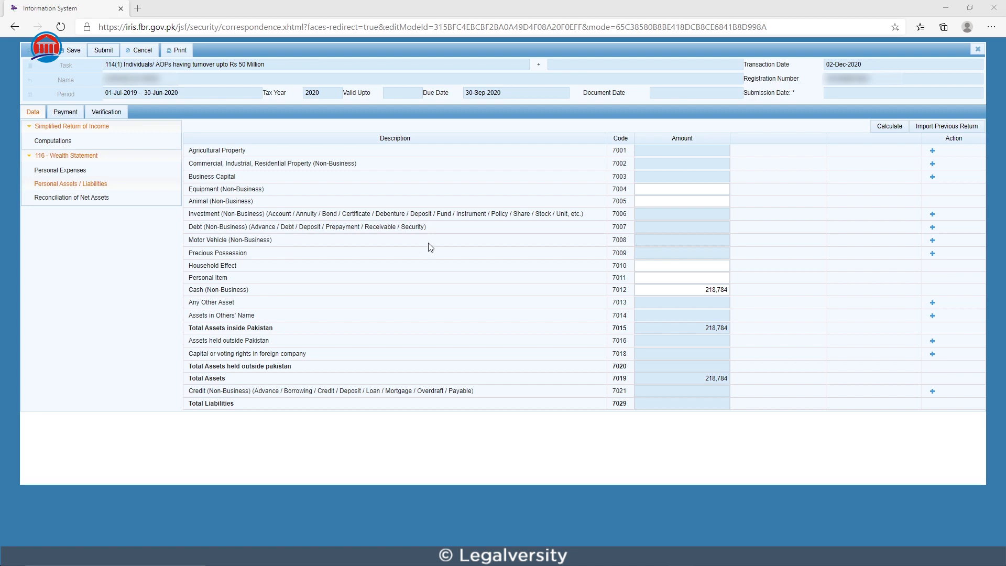
Step: Examine which details the Motor Vehicle and Precious Possession entry forms require, closing each without adding an entry
{"action": "left_click", "coordinate": [933, 241]}
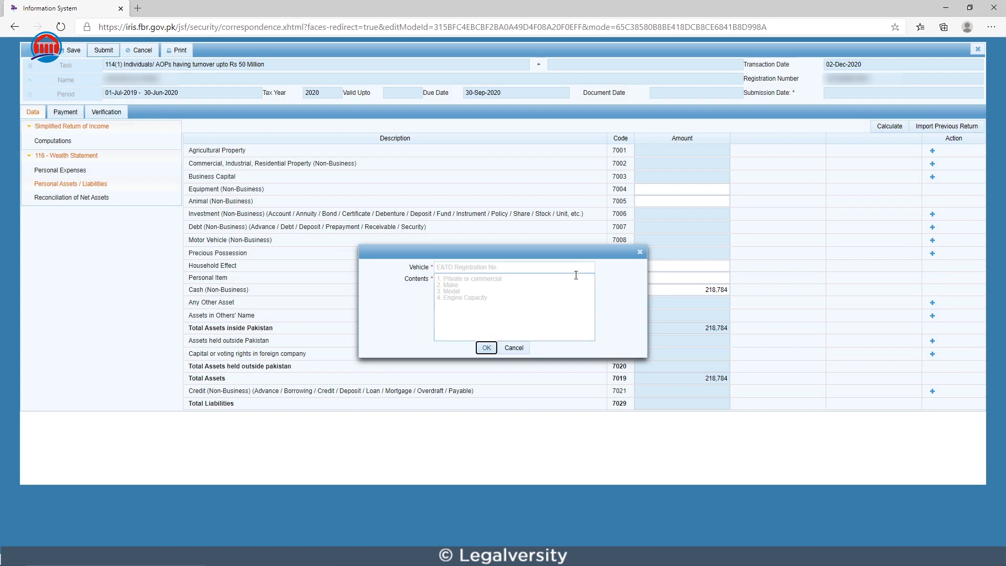
{"action": "left_click", "coordinate": [493, 268]}
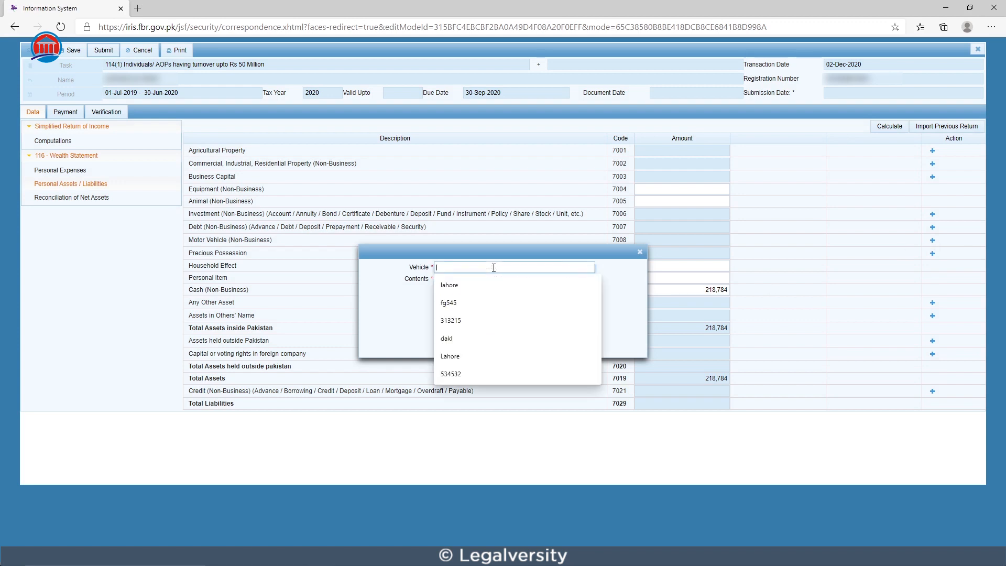
{"action": "left_click", "coordinate": [377, 305]}
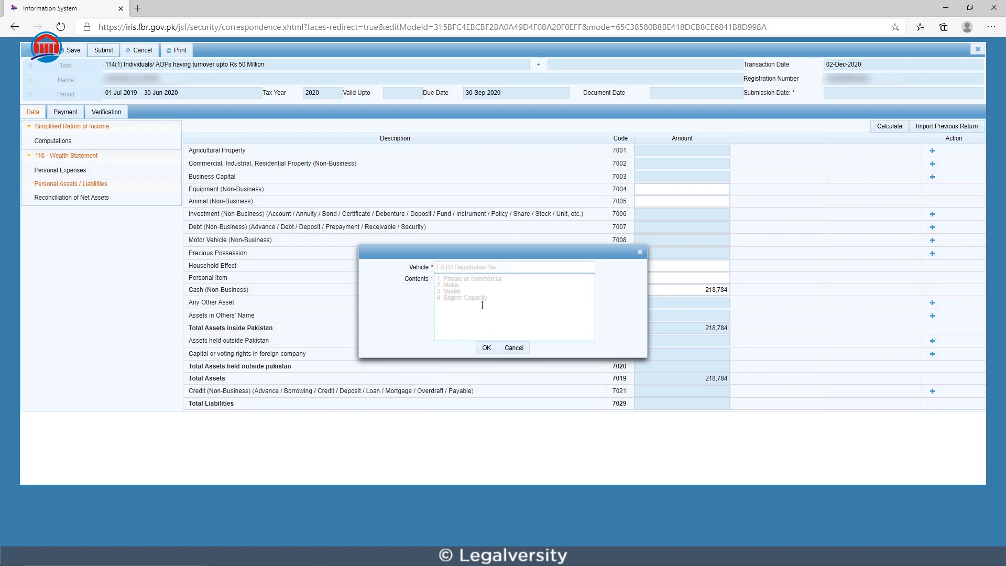
{"action": "left_click", "coordinate": [511, 349]}
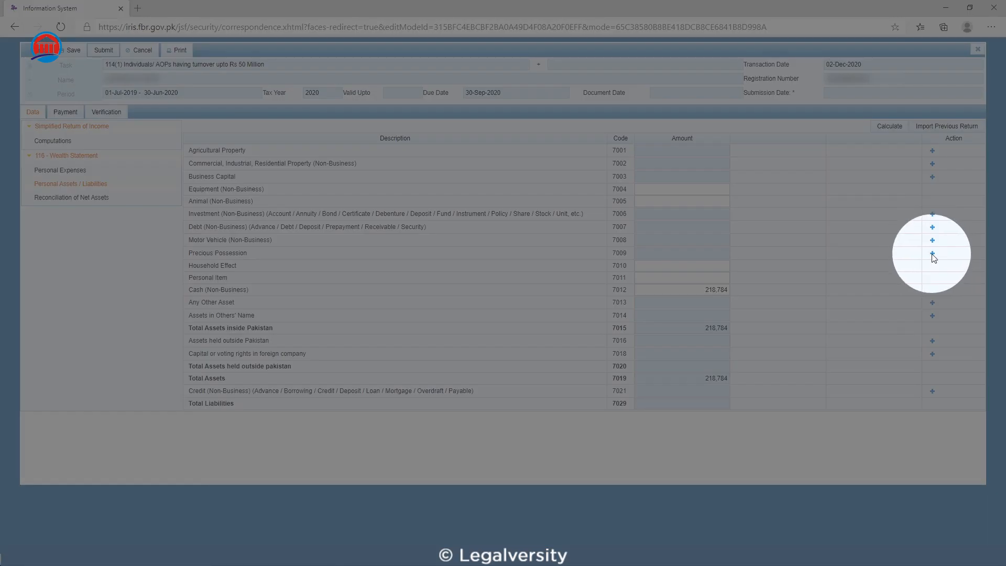
{"action": "left_click", "coordinate": [932, 254]}
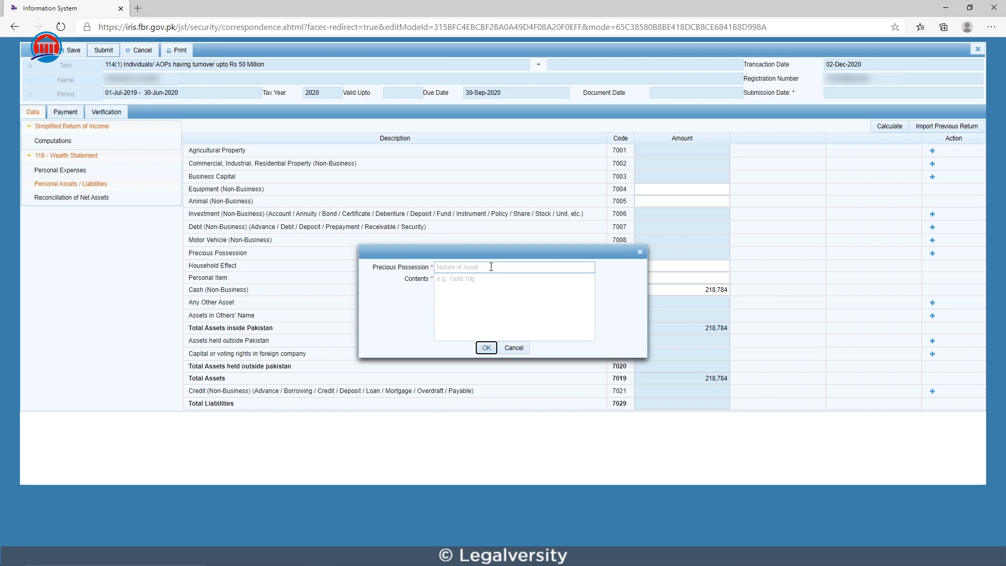
{"action": "left_click", "coordinate": [484, 290]}
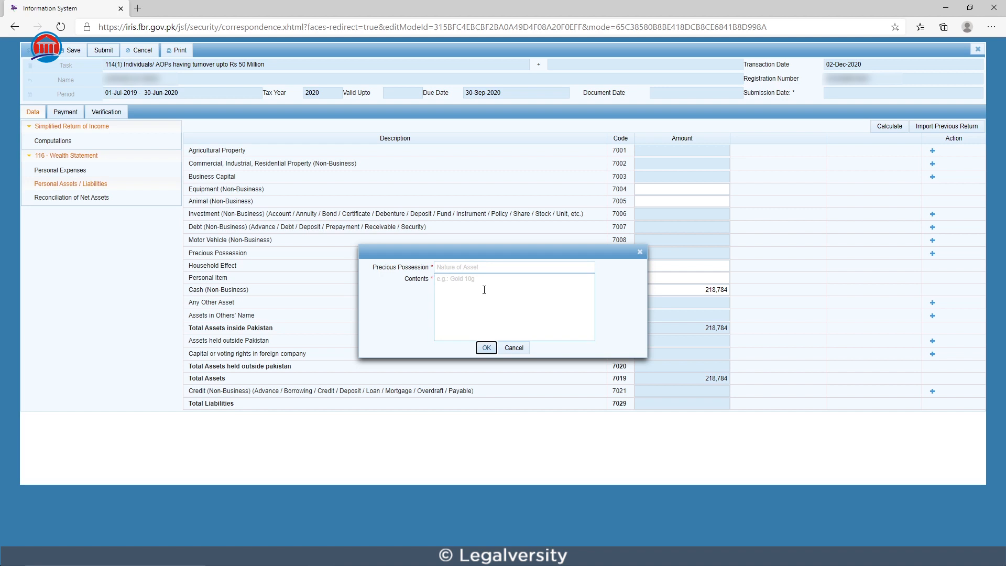
{"action": "left_click", "coordinate": [514, 348]}
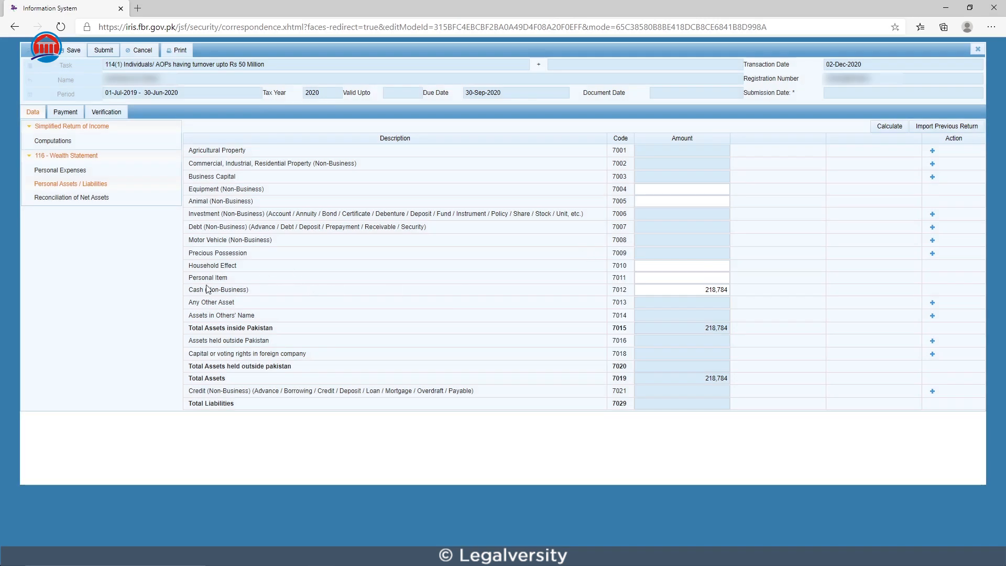
Step: Enter 350,000 for Household Effect and 200,000 for Personal Item, recalculating the assets after each amount
{"action": "left_click", "coordinate": [643, 266]}
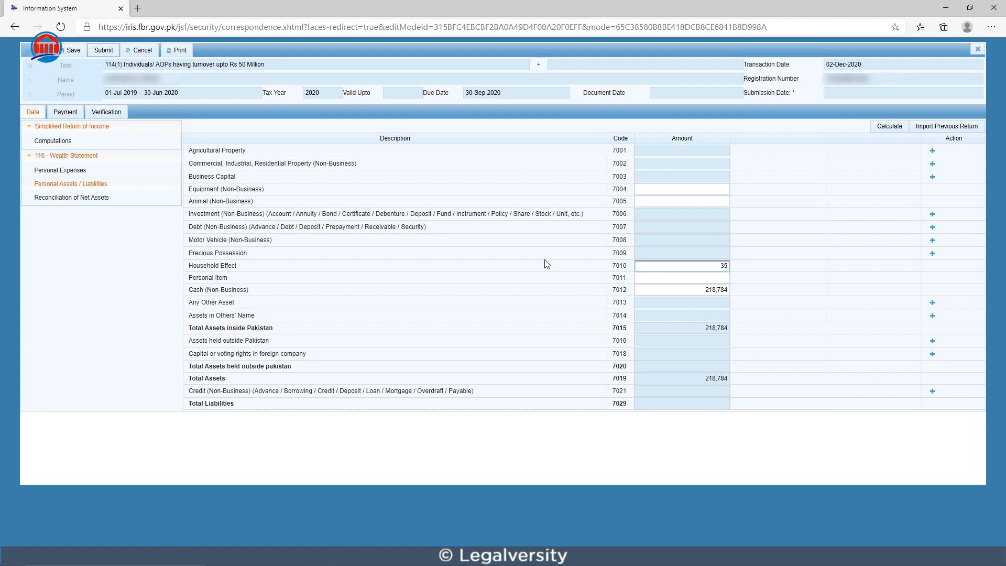
{"action": "type", "text": "350000"}
{"action": "left_click", "coordinate": [891, 127]}
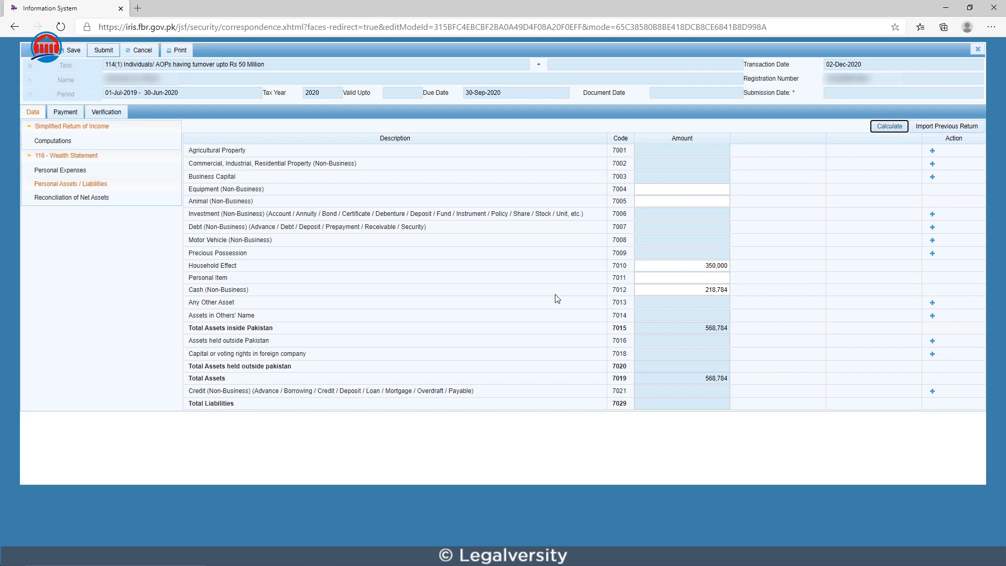
{"action": "left_click", "coordinate": [657, 278]}
{"action": "type", "text": "200,000"}
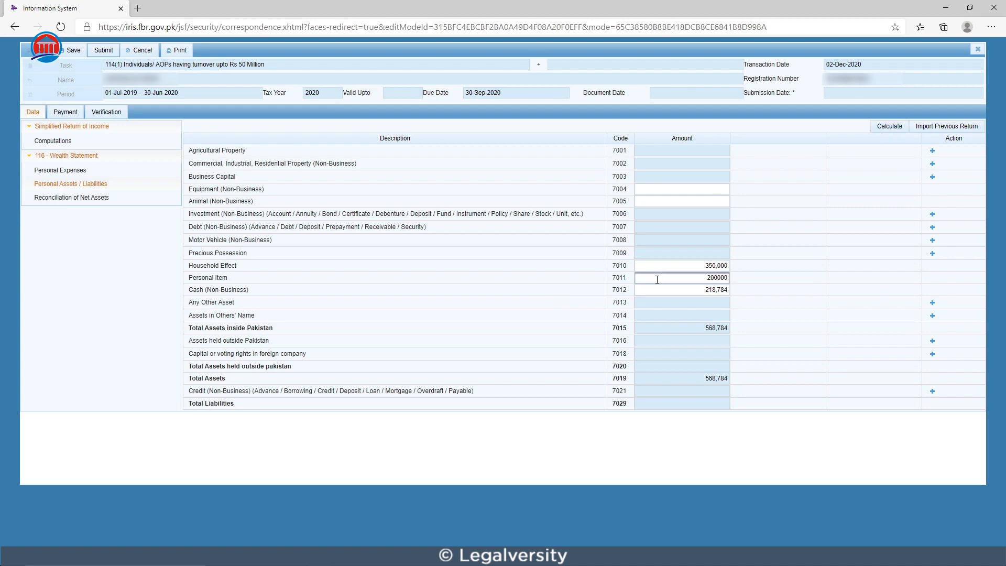
{"action": "left_click", "coordinate": [878, 130]}
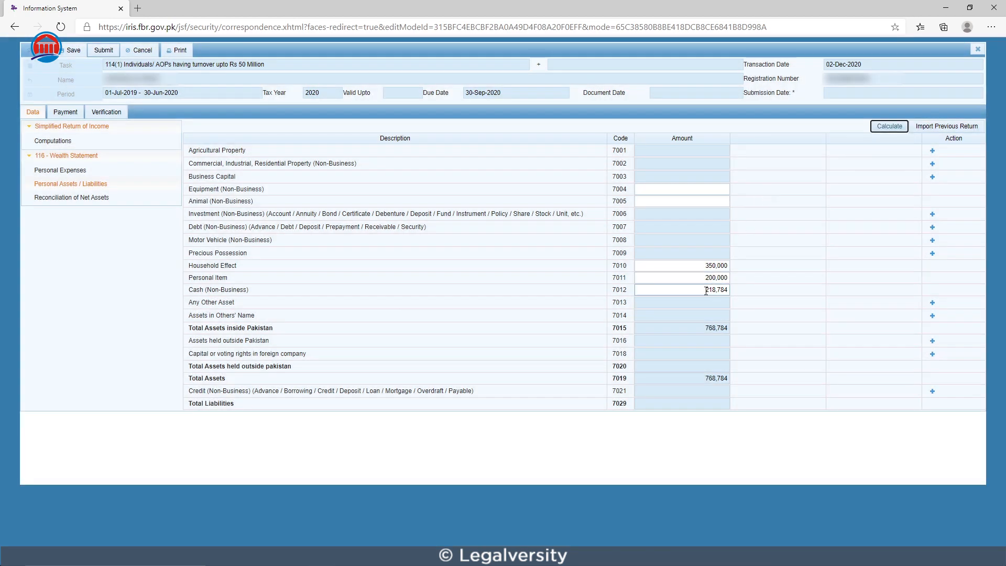
Step: Replace the Cash (Non-Business) amount with 500,000 in the personal assets and recalculate
{"action": "double_click", "coordinate": [706, 291]}
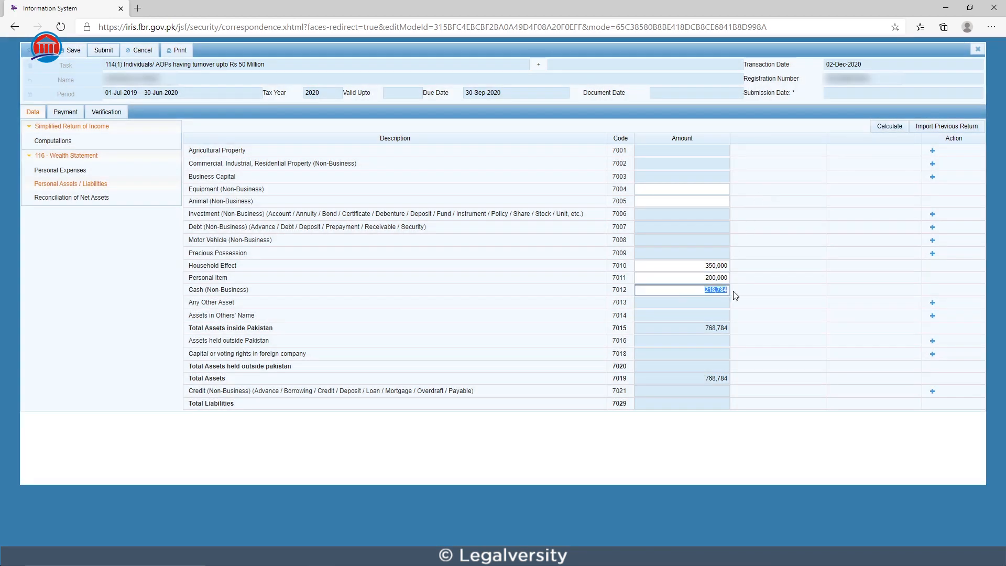
{"action": "key", "text": "BackSpace"}
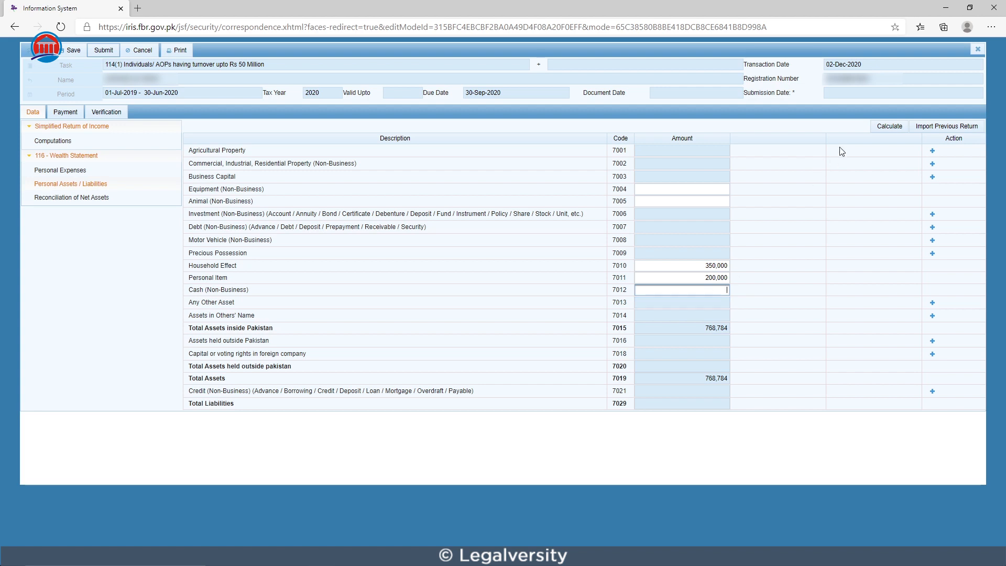
{"action": "left_click", "coordinate": [886, 126]}
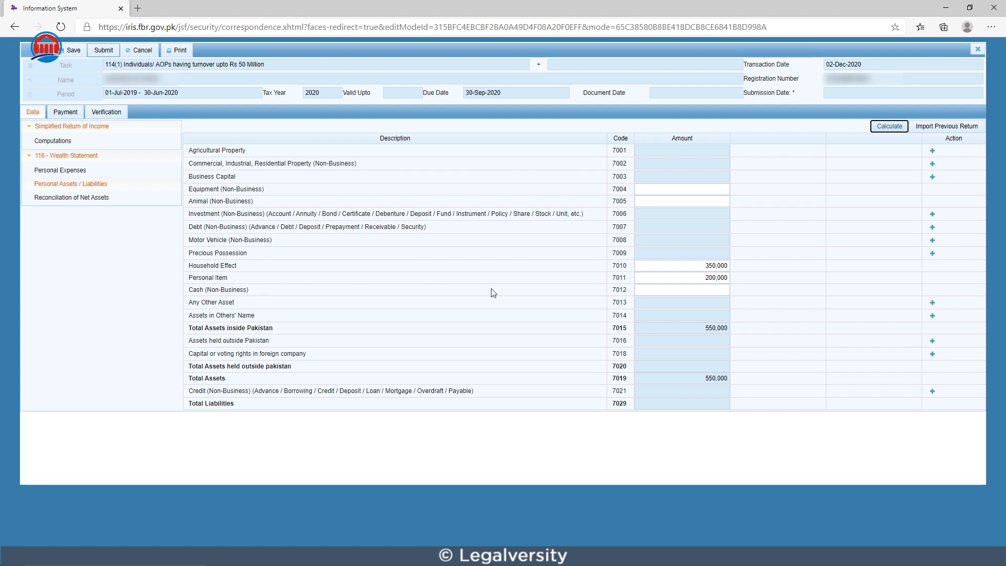
{"action": "left_click", "coordinate": [644, 289]}
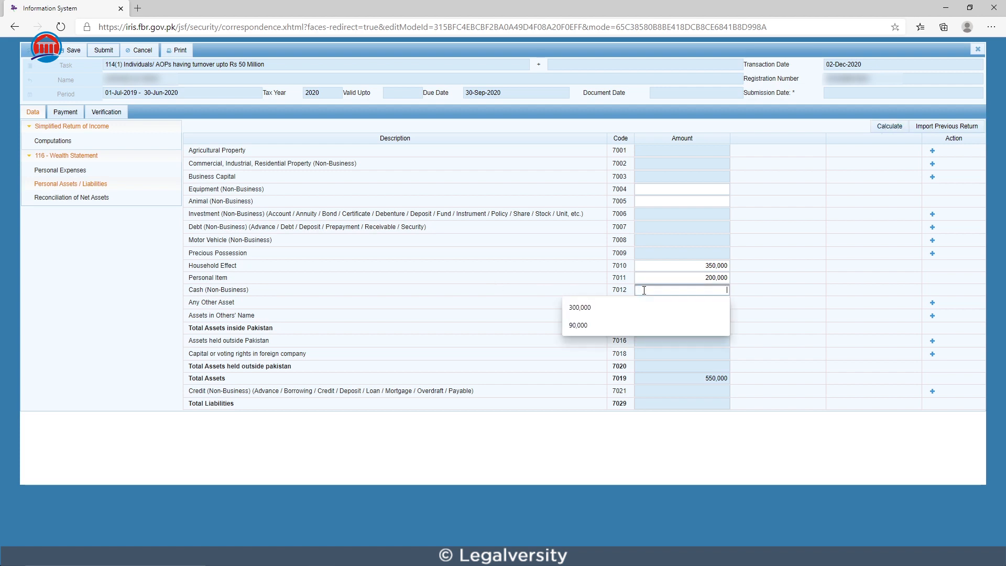
{"action": "type", "text": "5000000"}
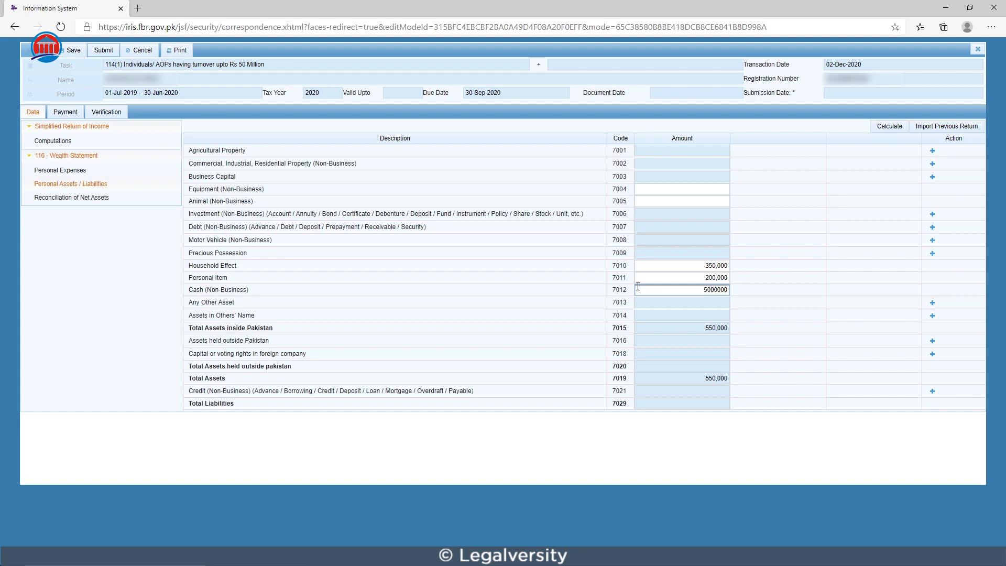
{"action": "key", "text": "BackSpace"}
{"action": "left_click", "coordinate": [891, 127]}
{"action": "left_click", "coordinate": [892, 128]}
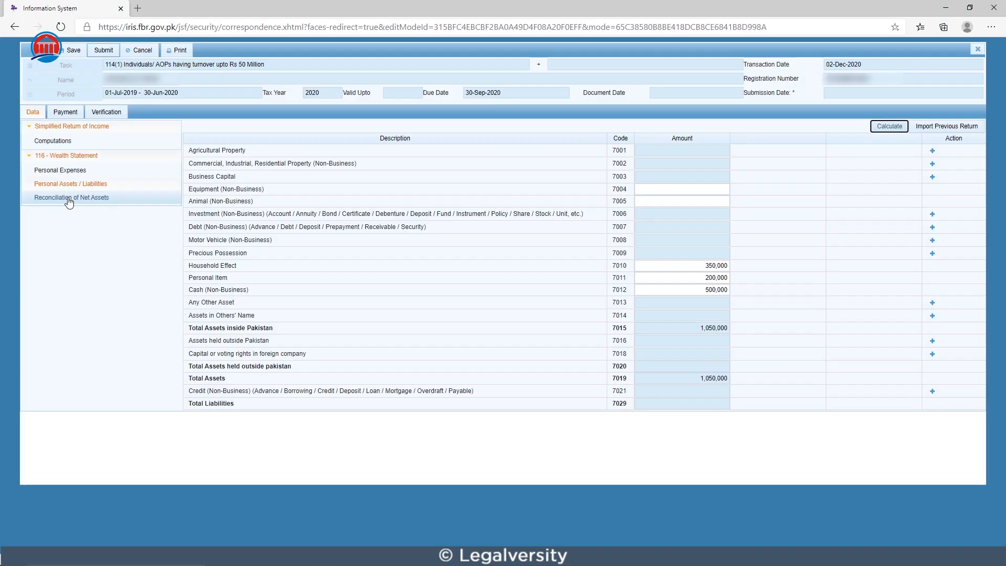
Step: Open the Reconciliation of Net Assets and clear the Net Assets Previous Year amount
{"action": "left_click", "coordinate": [69, 199]}
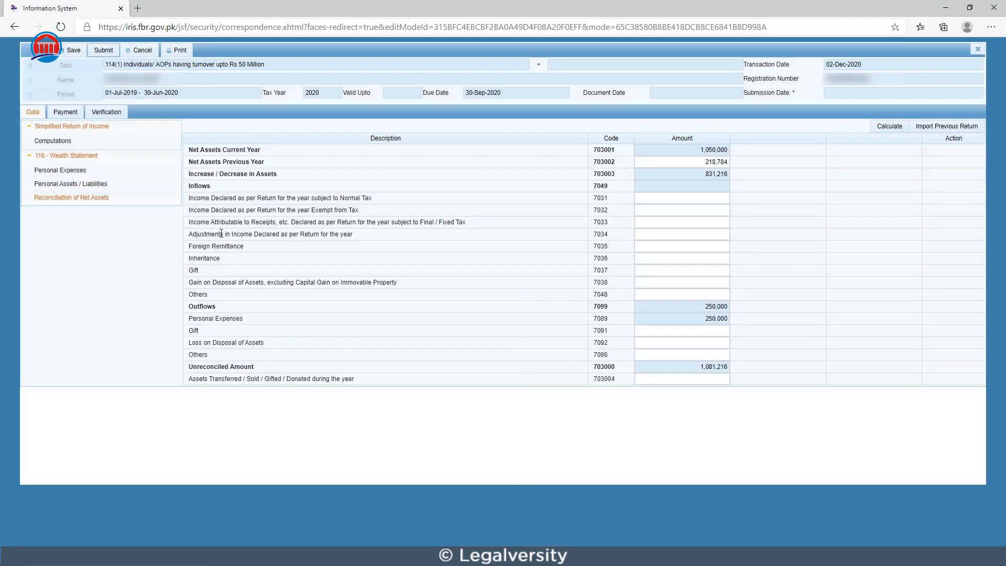
{"action": "double_click", "coordinate": [701, 162]}
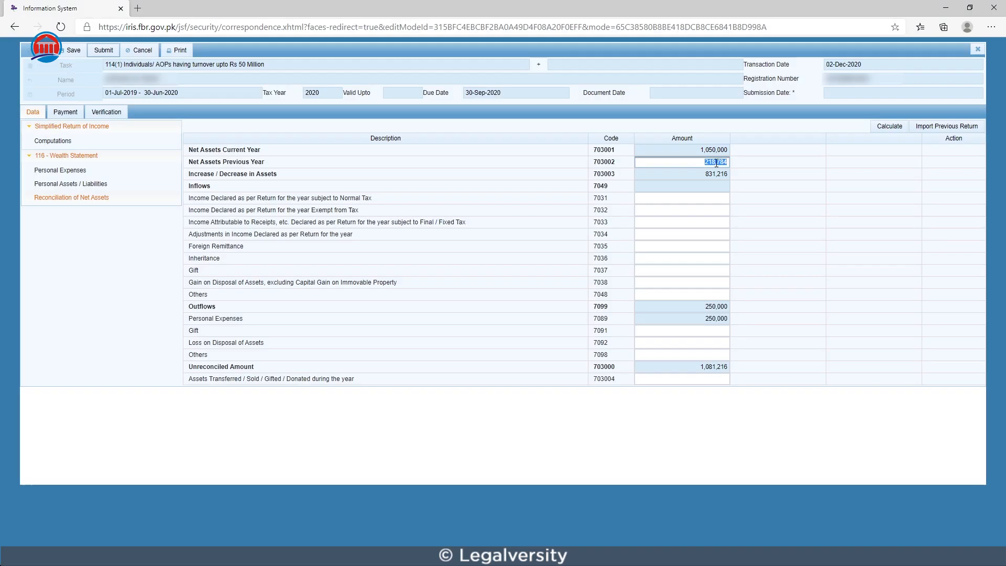
{"action": "left_click", "coordinate": [702, 162]}
{"action": "key", "text": "Delete"}
{"action": "key", "text": "Delete"}
{"action": "key", "text": "Delete"}
{"action": "key", "text": "Delete"}
{"action": "key", "text": "Delete"}
{"action": "key", "text": "Delete"}
{"action": "left_click", "coordinate": [316, 262]}
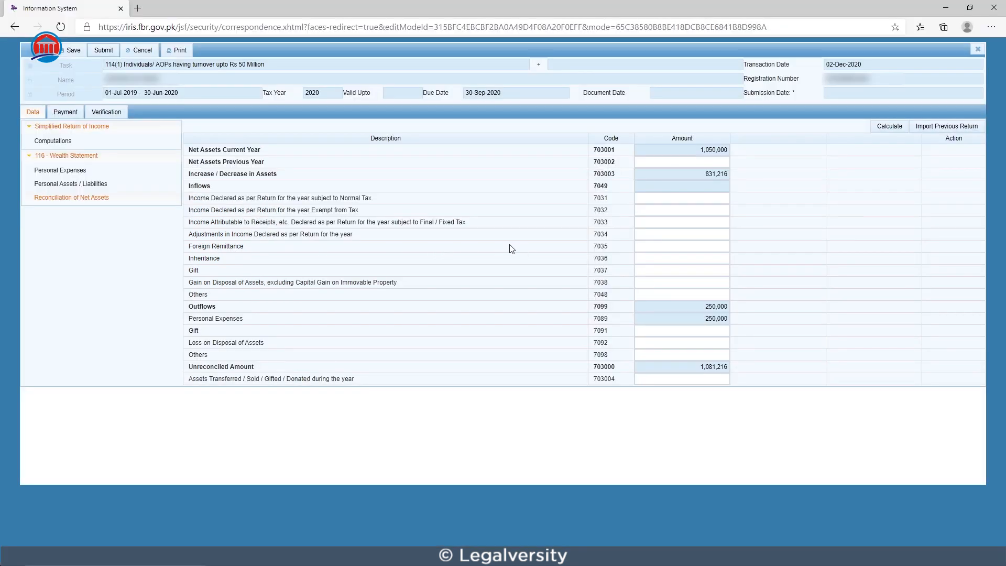
Step: Enter inflows of 330,000 for Foreign Remittance and 150,000 for Gift, recalculating the reconciliation after each
{"action": "left_click", "coordinate": [652, 245]}
{"action": "type", "text": "33"}
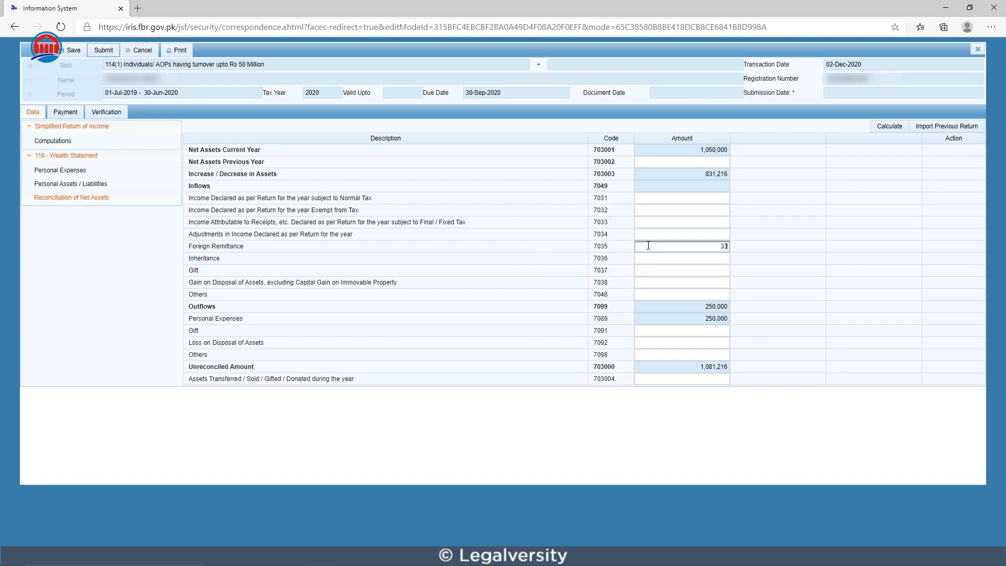
{"action": "type", "text": "0,000"}
{"action": "left_click", "coordinate": [885, 127]}
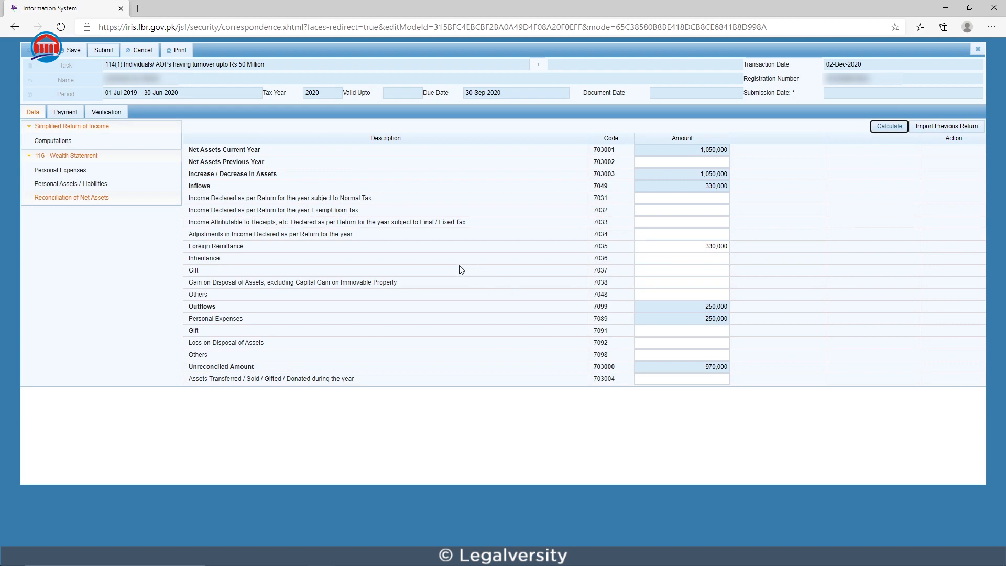
{"action": "left_click", "coordinate": [648, 270]}
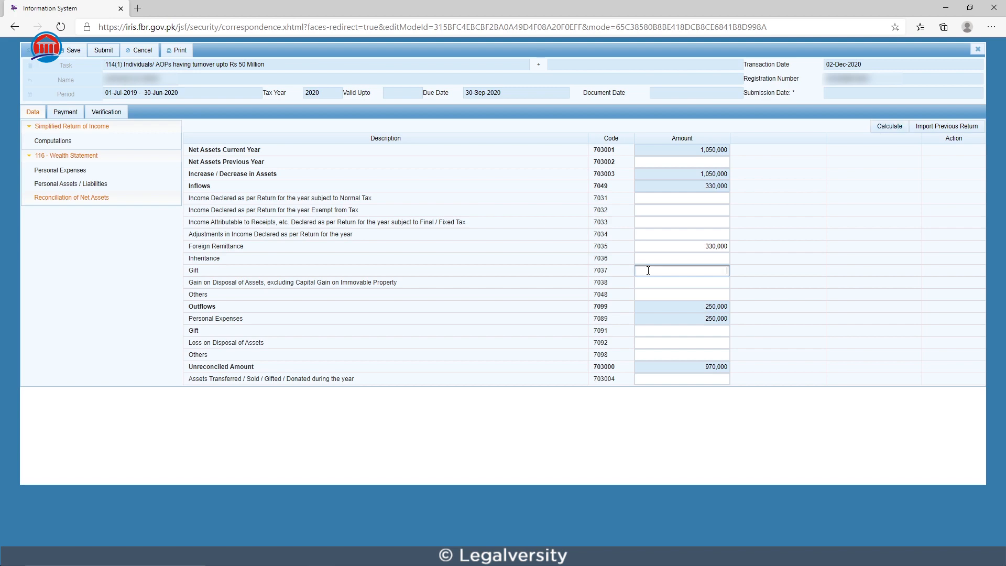
{"action": "type", "text": "150000"}
{"action": "left_click", "coordinate": [884, 125]}
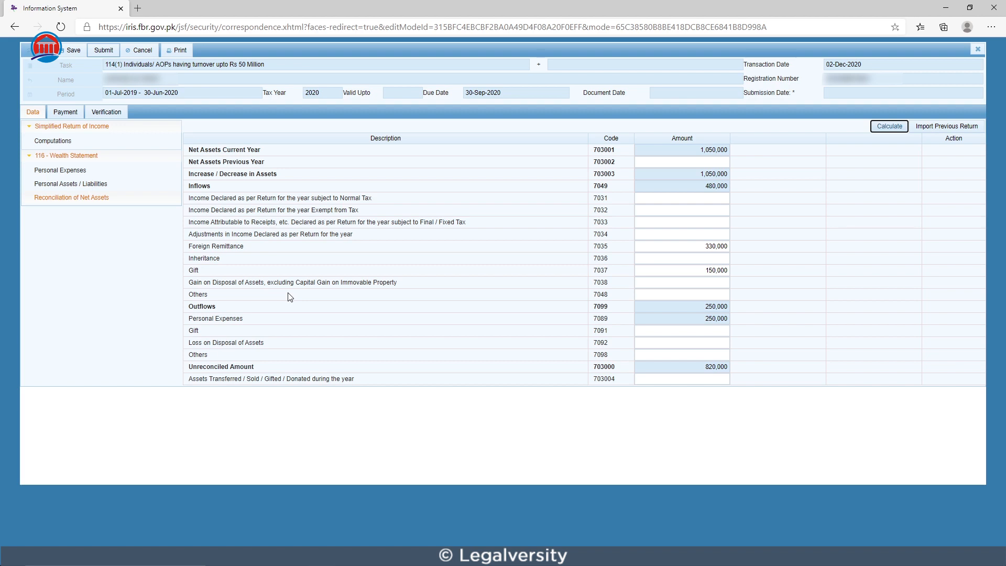
Step: Enter 35,000 for Gain on Disposal of Assets, excluding Capital Gain on Immovable Property, and recalculate
{"action": "left_click", "coordinate": [686, 283]}
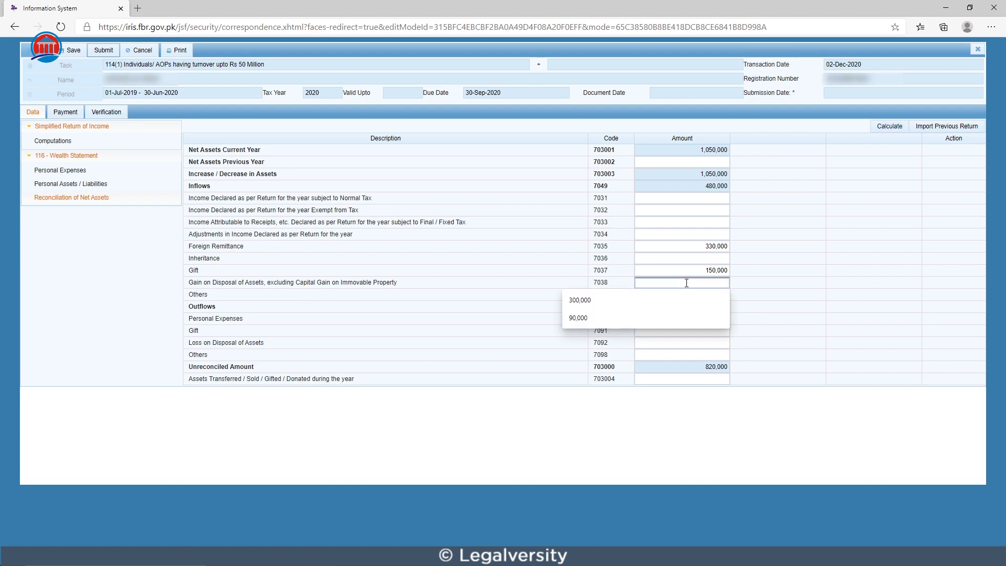
{"action": "type", "text": "350000"}
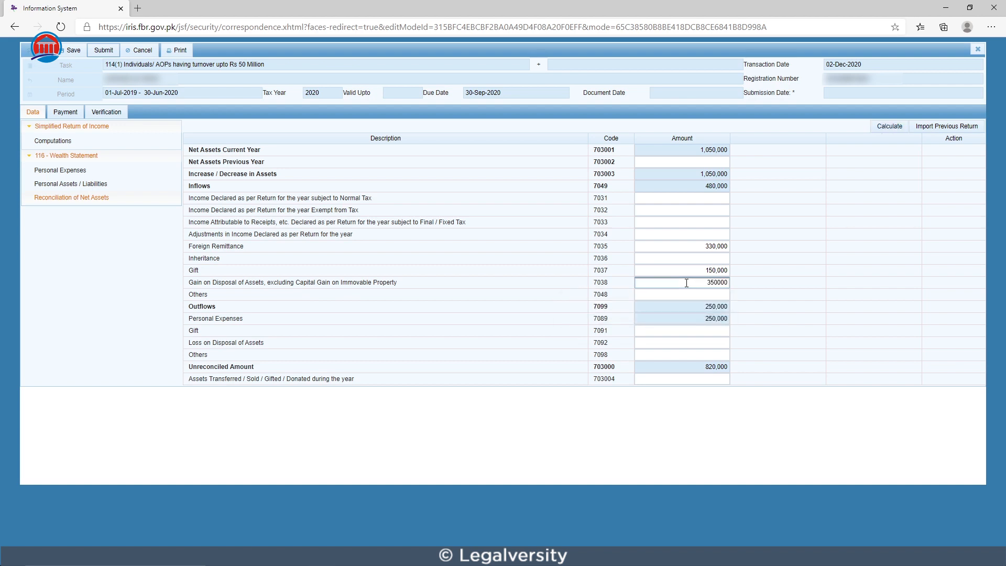
{"action": "key", "text": "BackSpace"}
{"action": "left_click", "coordinate": [884, 131]}
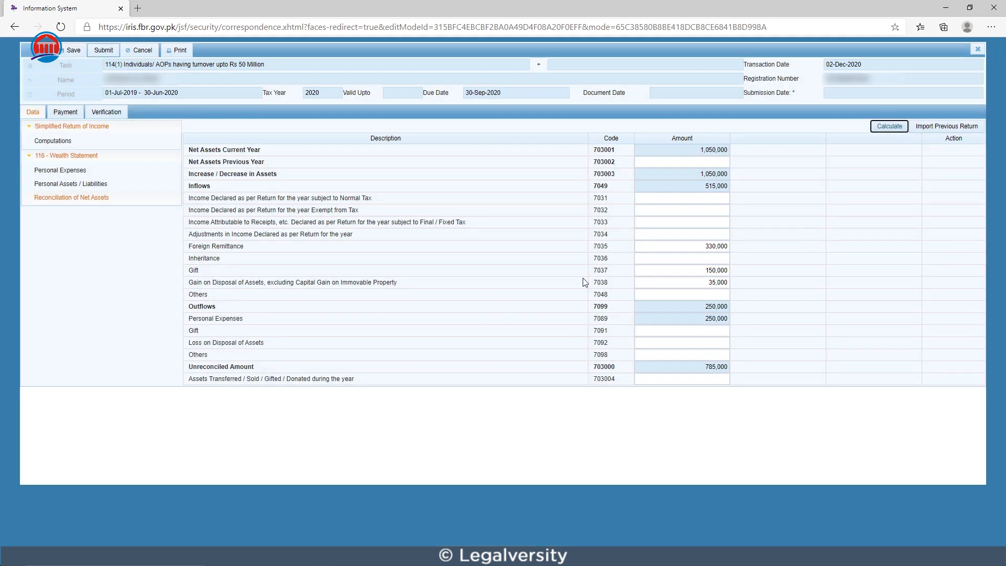
{"action": "left_click", "coordinate": [882, 132]}
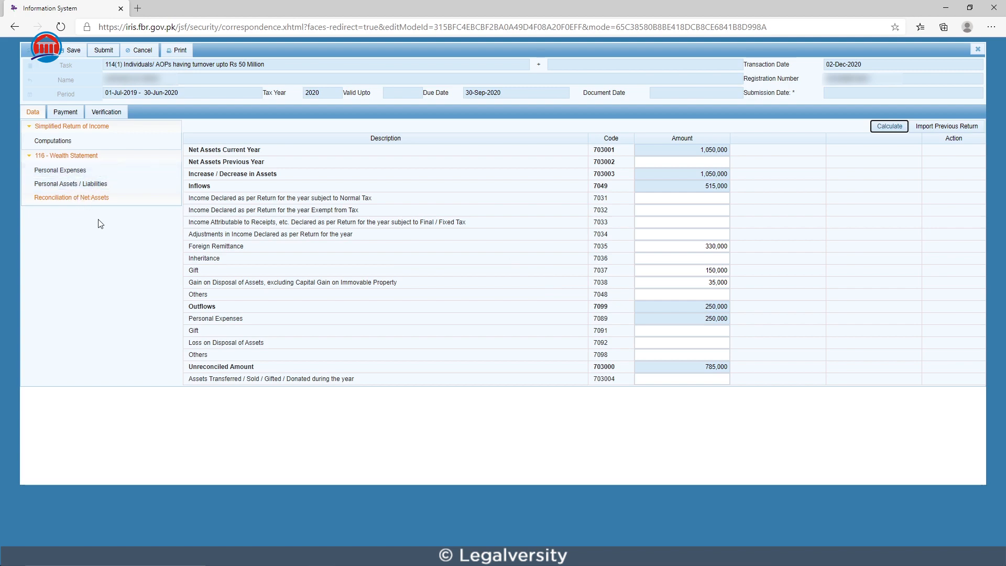
Step: Copy the 650,000 Net Profit / Taxable Income from Computations into the reconciliation's Income Declared subject to Normal Tax and recalculate
{"action": "left_click", "coordinate": [83, 146]}
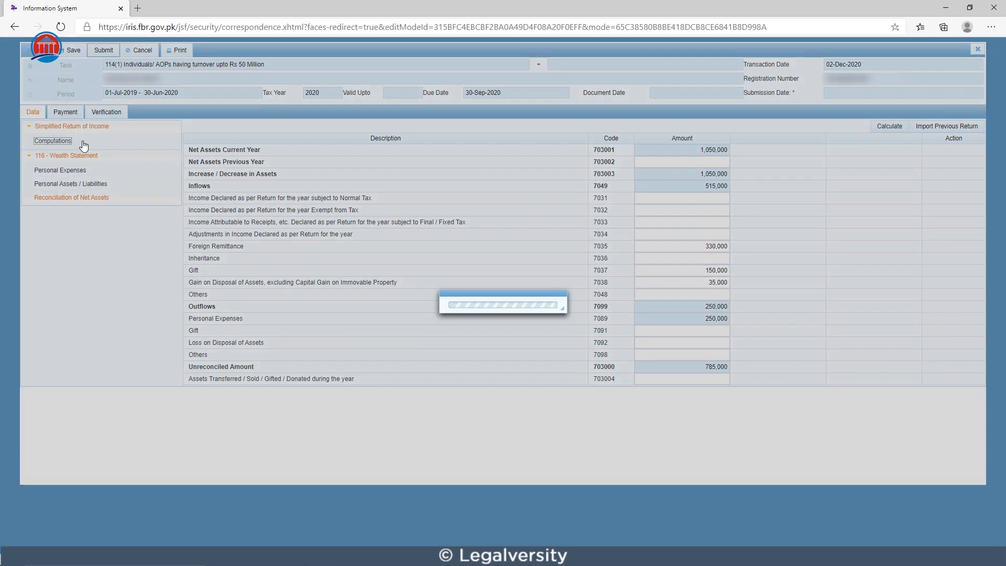
{"action": "double_click", "coordinate": [909, 403]}
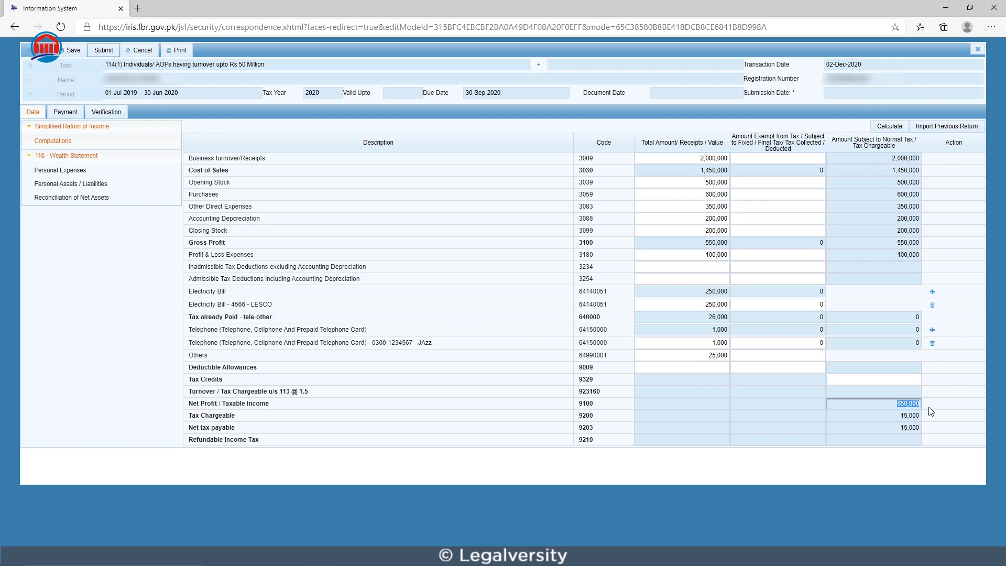
{"action": "right_click", "coordinate": [908, 403]}
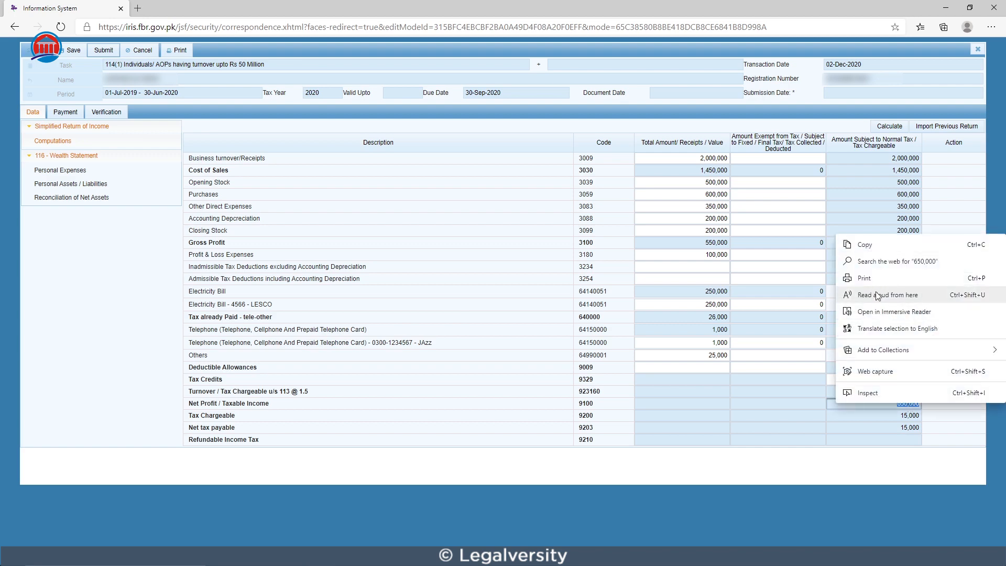
{"action": "left_click", "coordinate": [865, 245]}
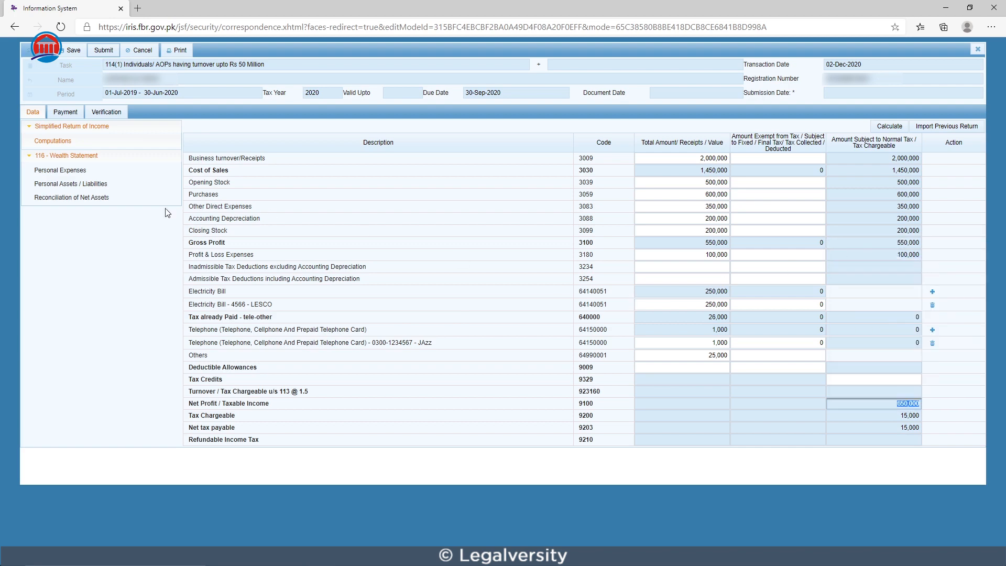
{"action": "left_click", "coordinate": [87, 200]}
{"action": "left_click", "coordinate": [639, 197]}
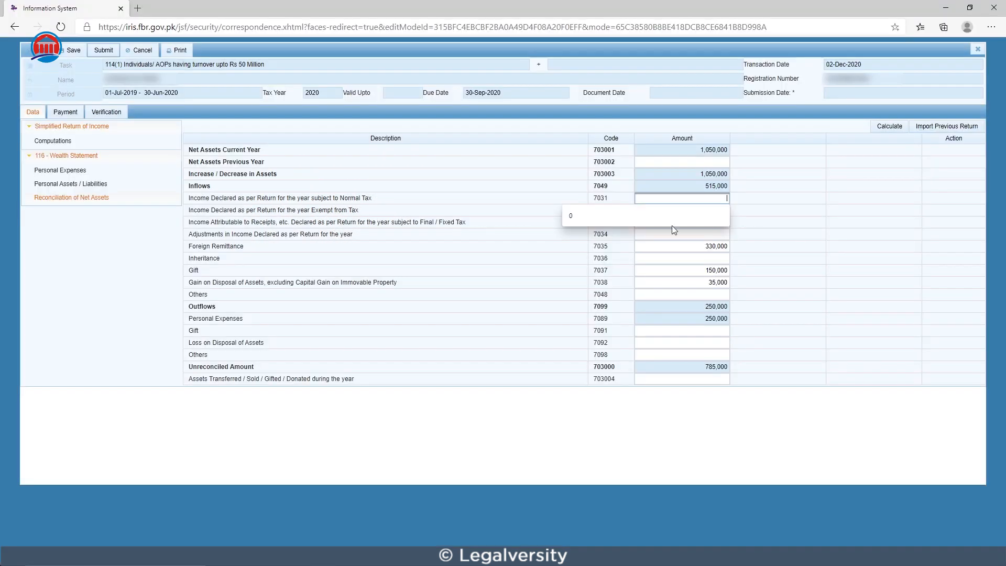
{"action": "right_click", "coordinate": [694, 199]}
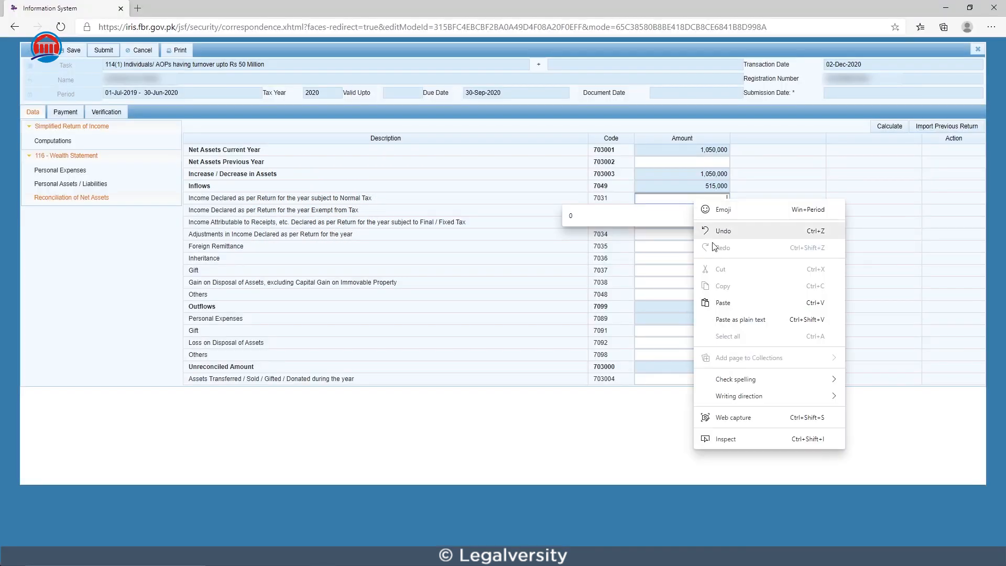
{"action": "left_click", "coordinate": [739, 302]}
{"action": "left_click", "coordinate": [889, 128]}
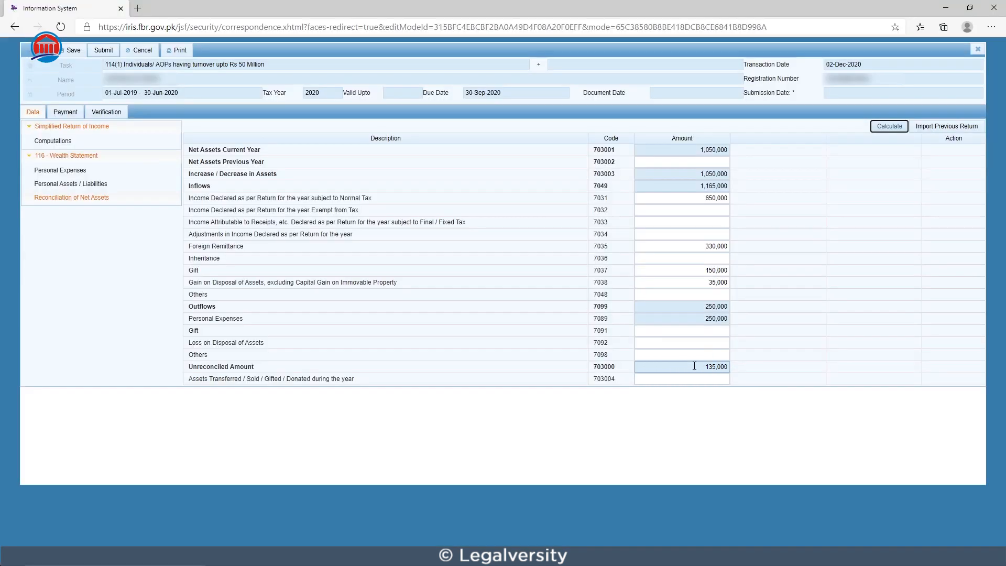
Step: Copy the Unreconciled Amount of 135,000 into Net Assets Previous Year and recalculate the reconciliation
{"action": "left_click_drag", "start_coordinate": [694, 366], "coordinate": [732, 373]}
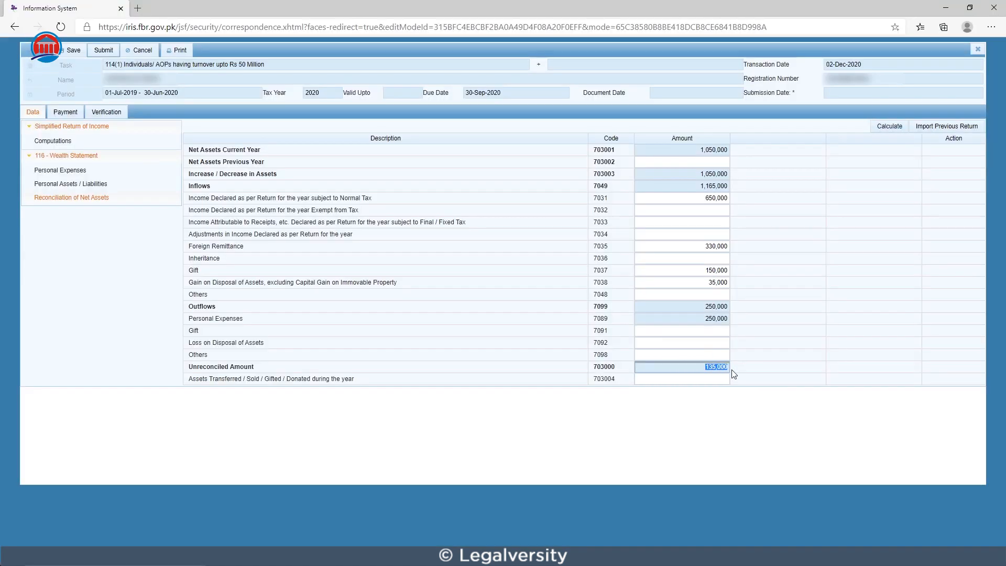
{"action": "left_click", "coordinate": [681, 162]}
{"action": "key", "text": "ctrl+v"}
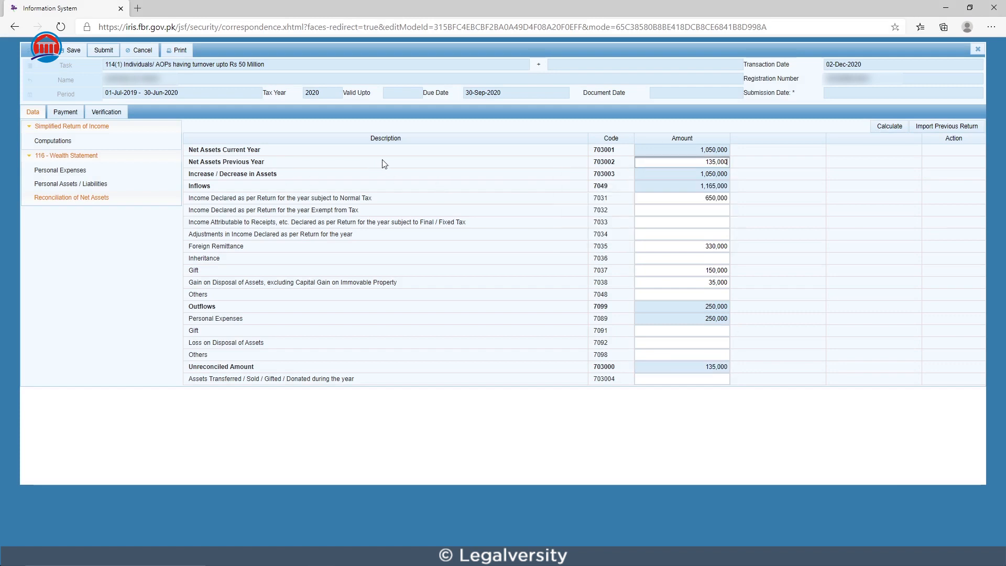
{"action": "left_click", "coordinate": [889, 126]}
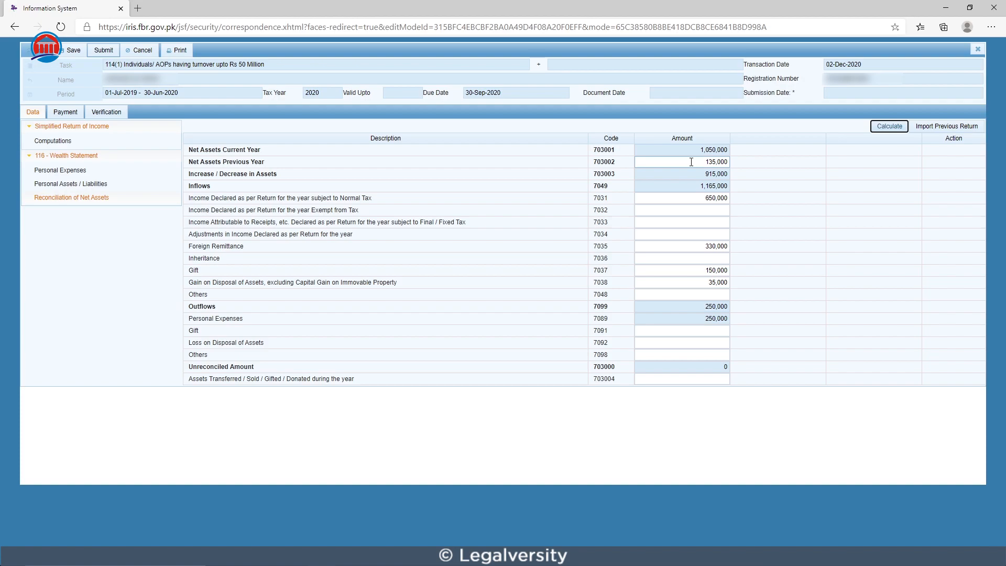
{"action": "left_click", "coordinate": [676, 366]}
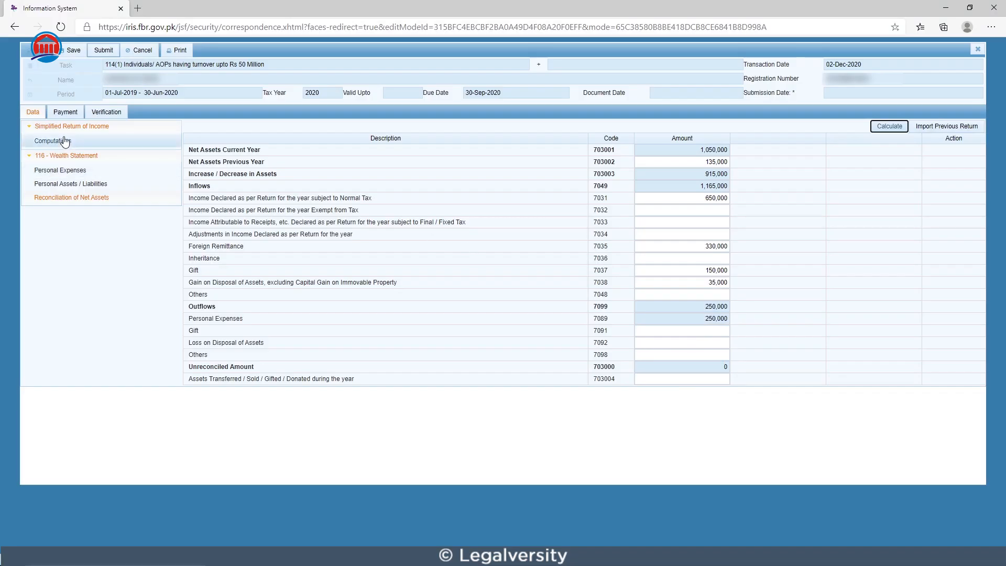
Step: Examine the return's Payment records, Computations and payment search form without adding a payment, and open Verification
{"action": "left_click", "coordinate": [69, 113]}
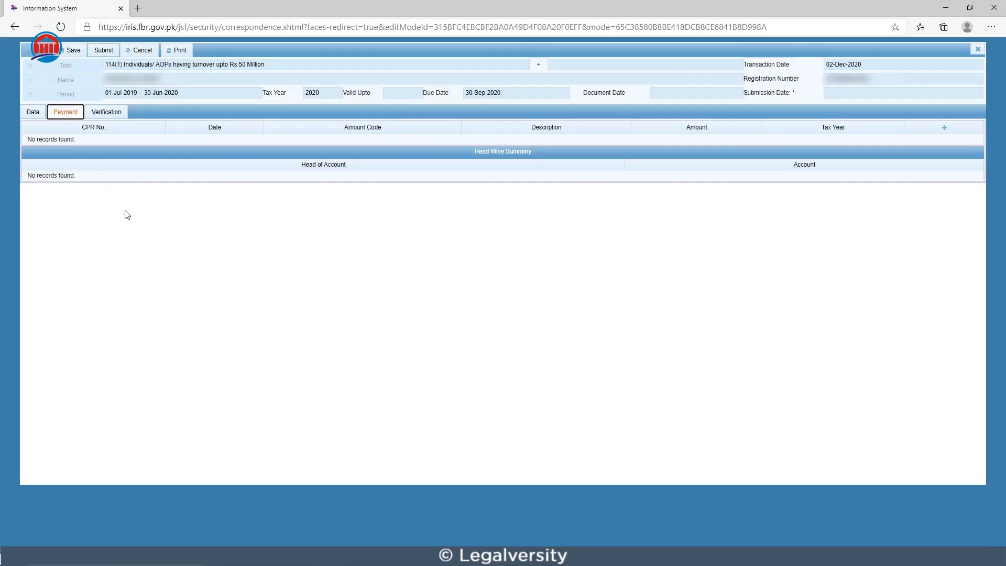
{"action": "left_click", "coordinate": [33, 112]}
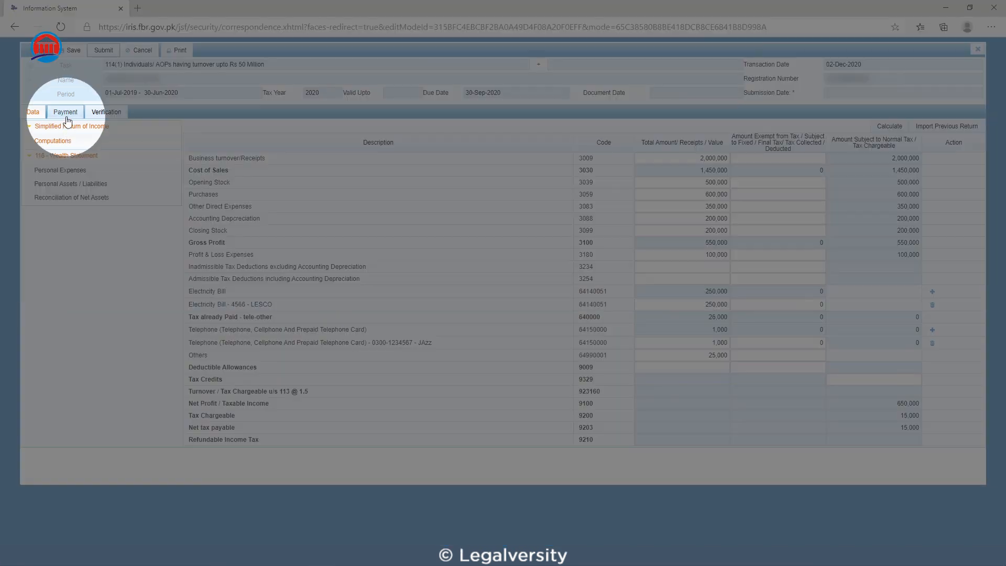
{"action": "left_click", "coordinate": [65, 114]}
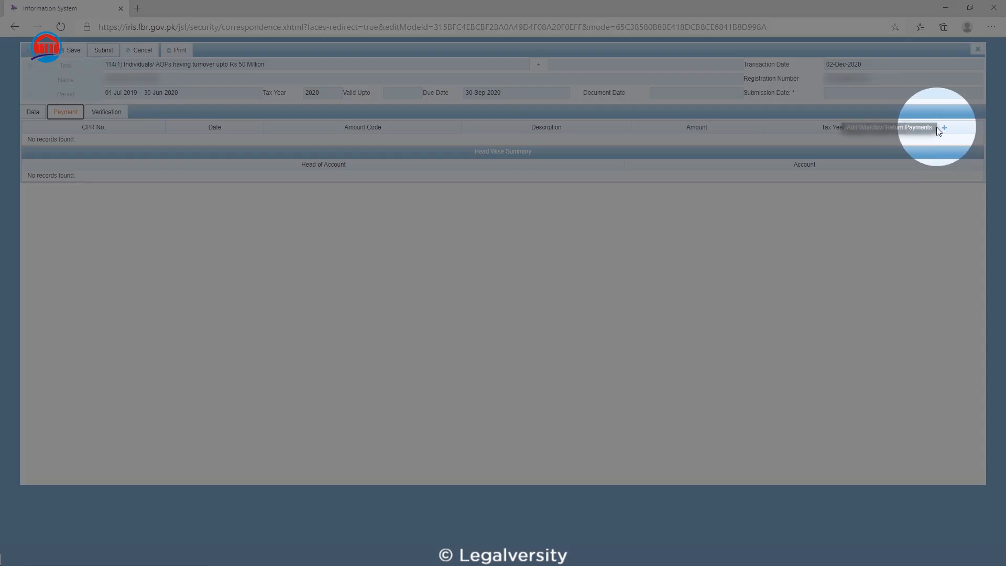
{"action": "left_click", "coordinate": [945, 128]}
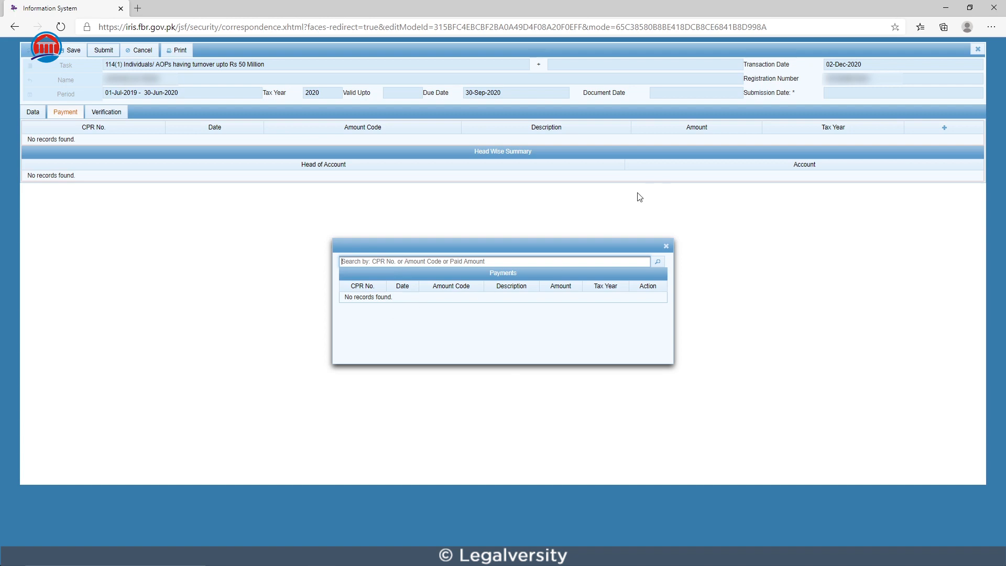
{"action": "left_click", "coordinate": [666, 246]}
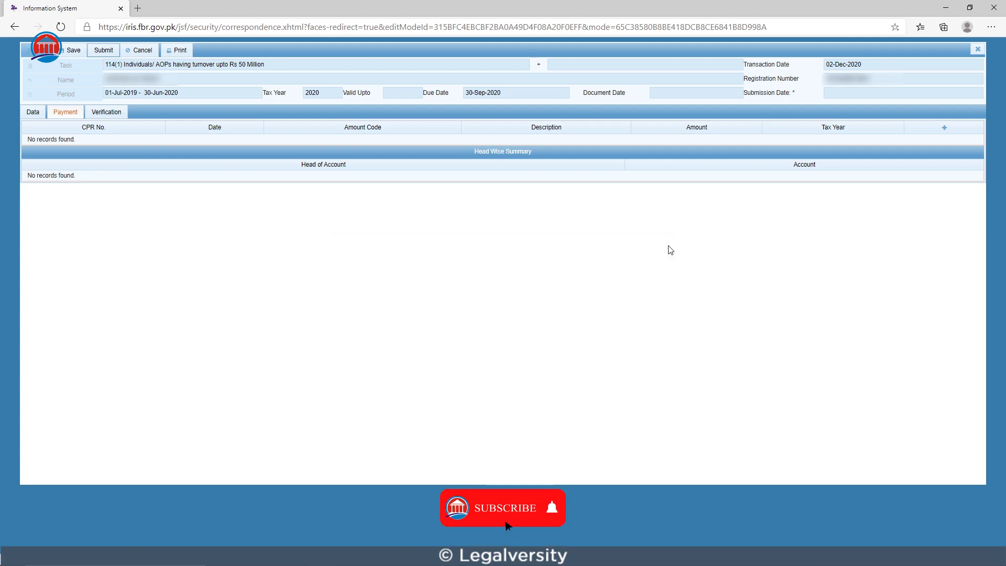
{"action": "left_click", "coordinate": [112, 113]}
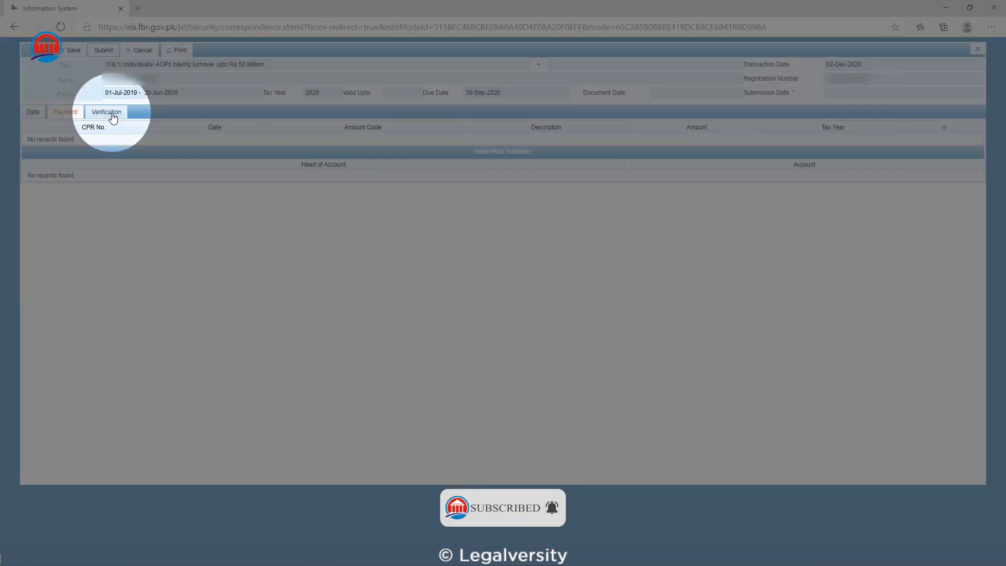